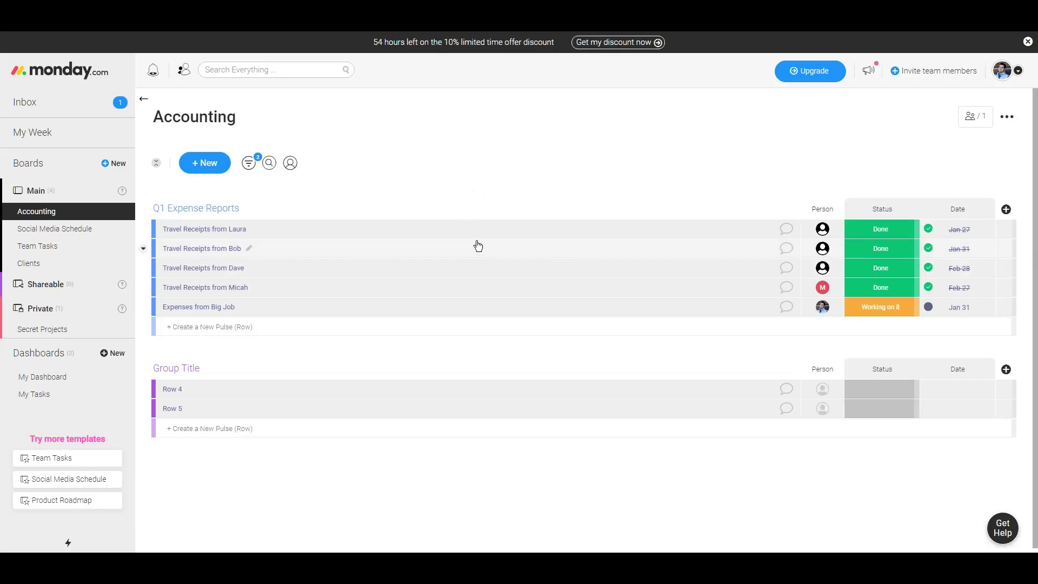
Browse the My Week overview and the Inbox of updates.
scroll(470, 246, "down", 1)
scroll(471, 246, "down", 1)
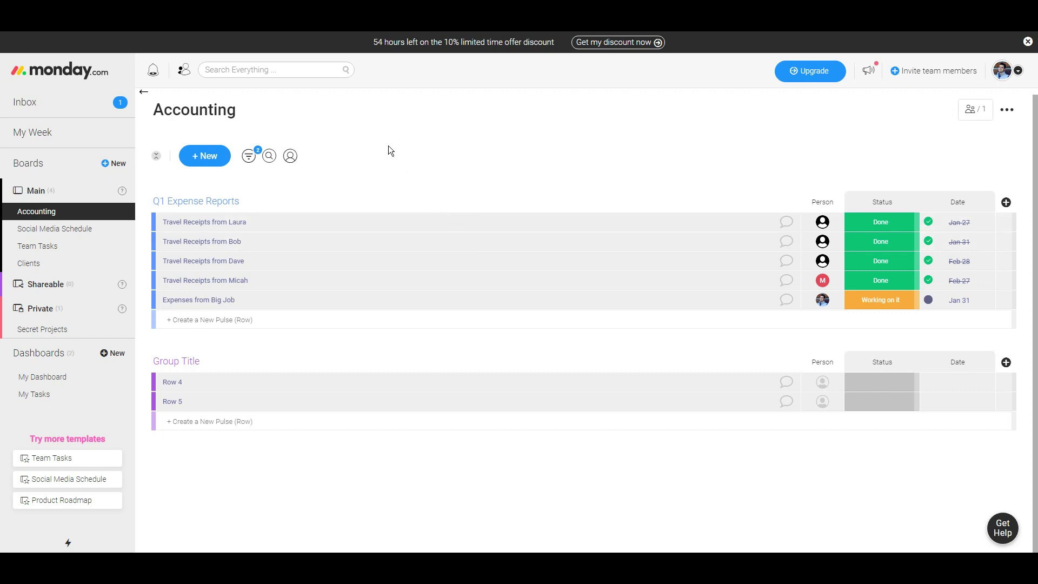
left_click(53, 144)
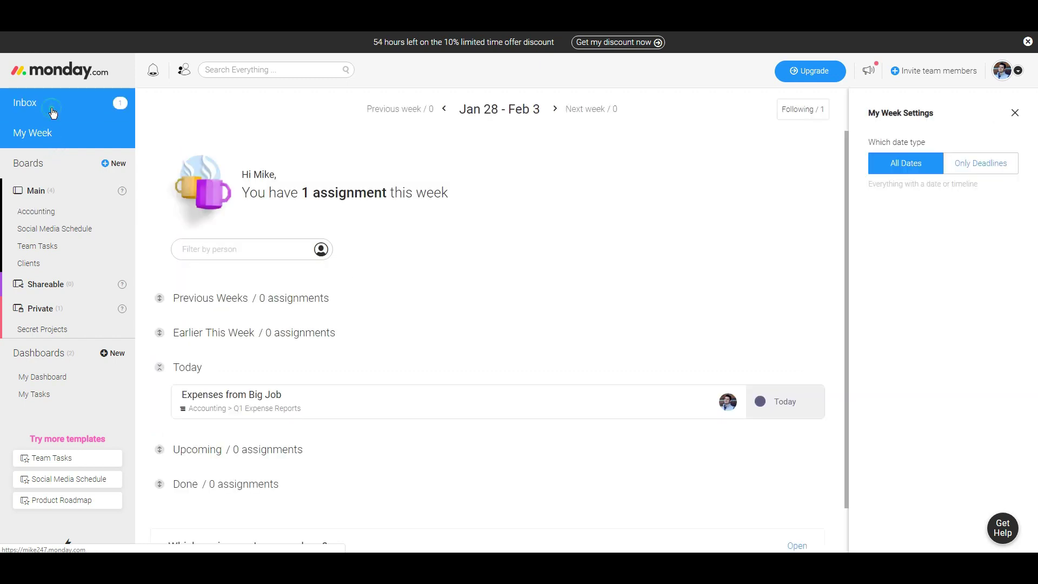
left_click(53, 111)
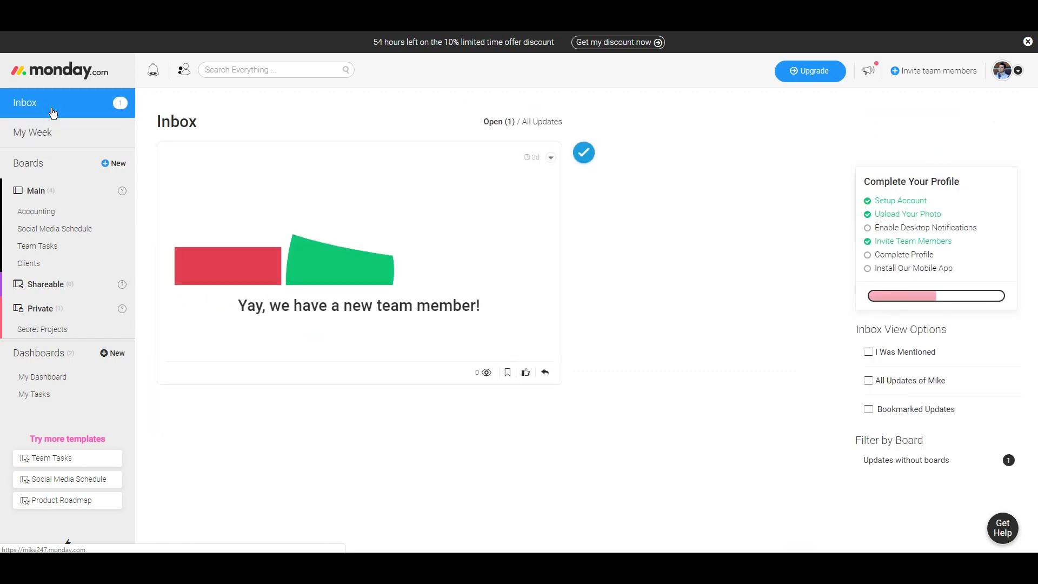
left_click(57, 284)
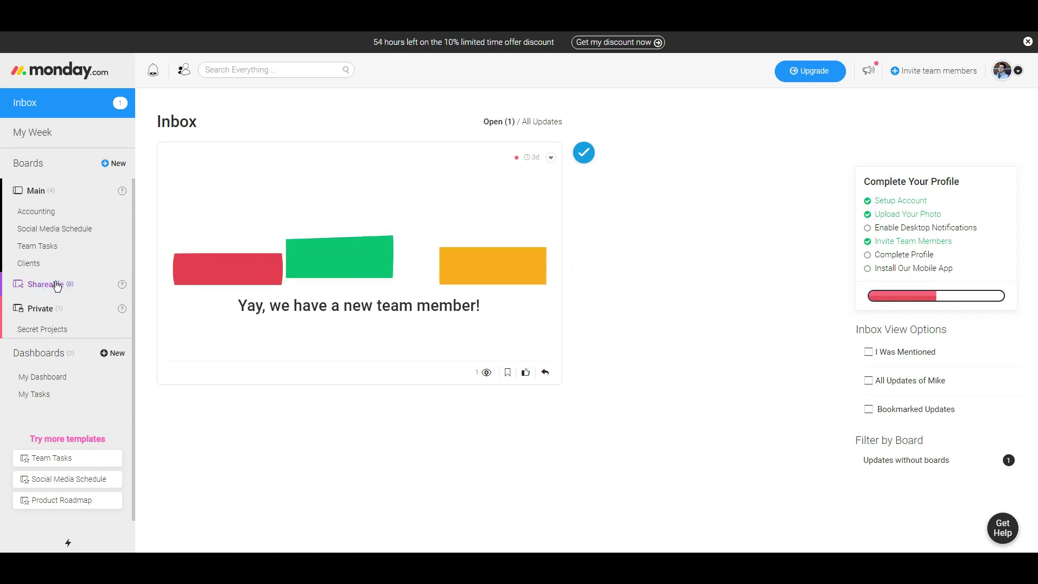
Collapse and re-expand Private boards, view Secret Projects and My Dashboard, then start a new board.
left_click(42, 310)
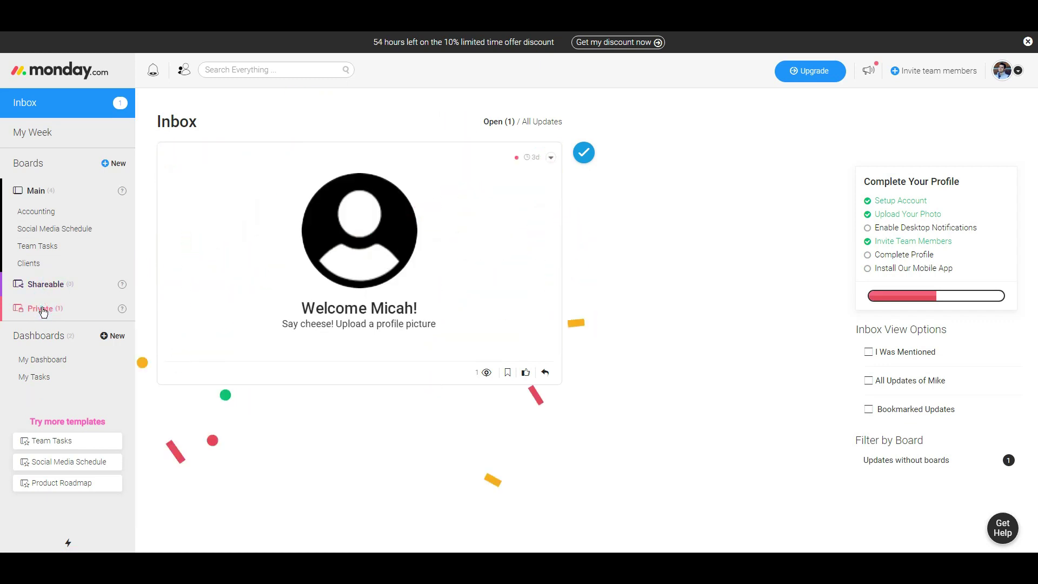
left_click(42, 309)
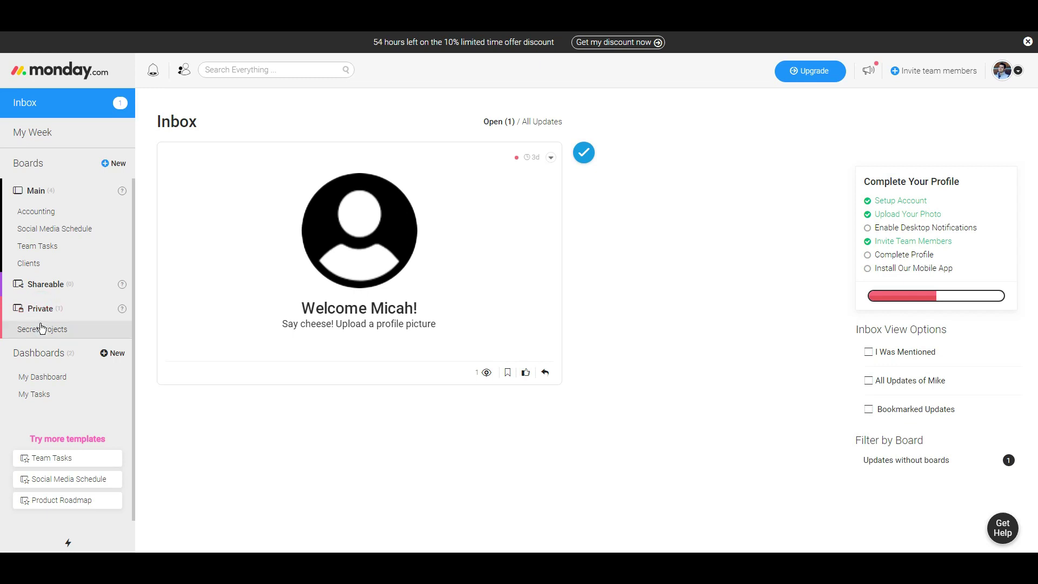
left_click(41, 328)
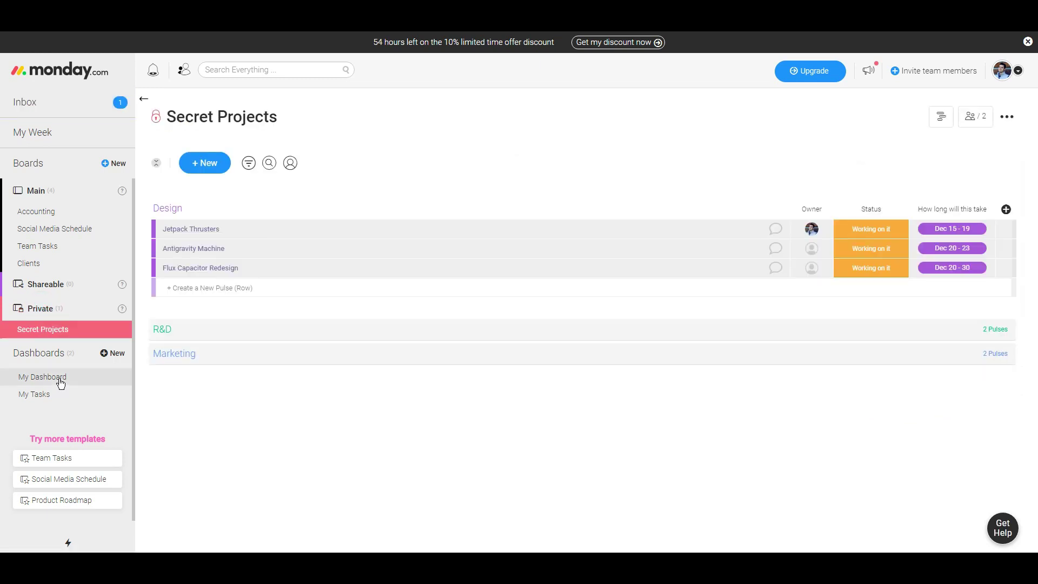
left_click(61, 378)
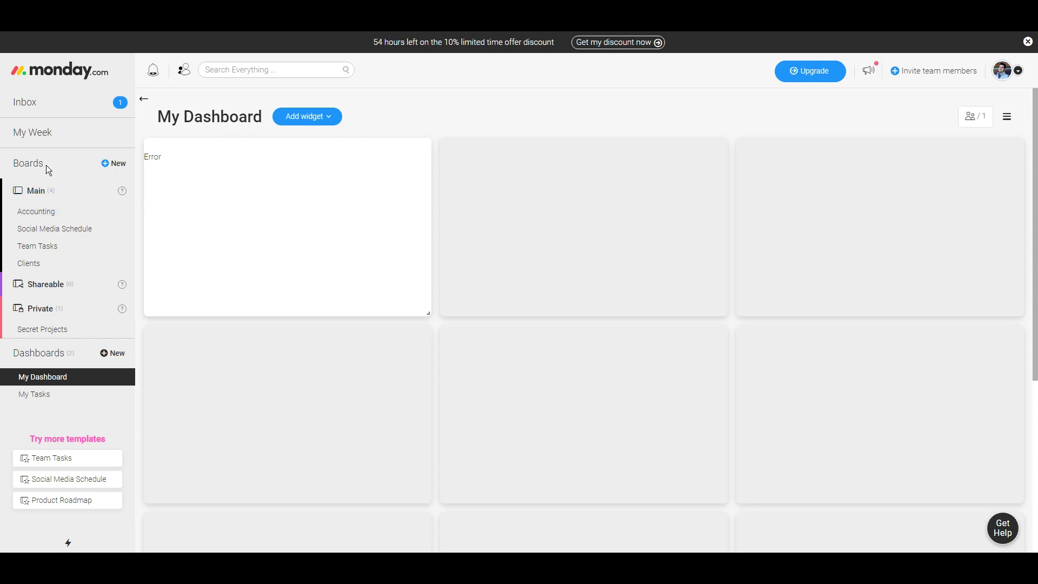
left_click(111, 163)
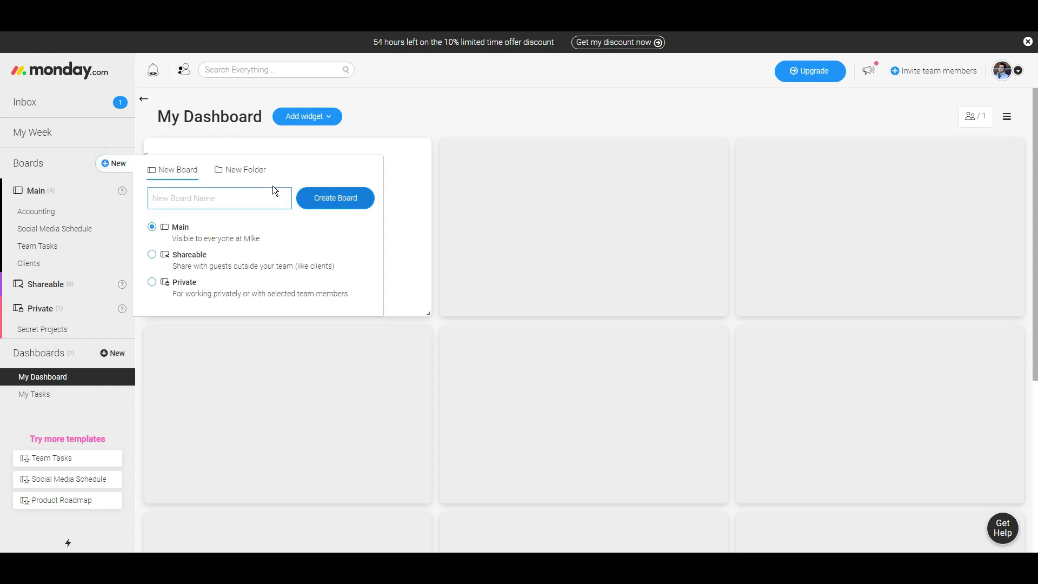
Create a Main board named 'OfficeSupply.com', removing the stray space from the typed name.
left_click(243, 187)
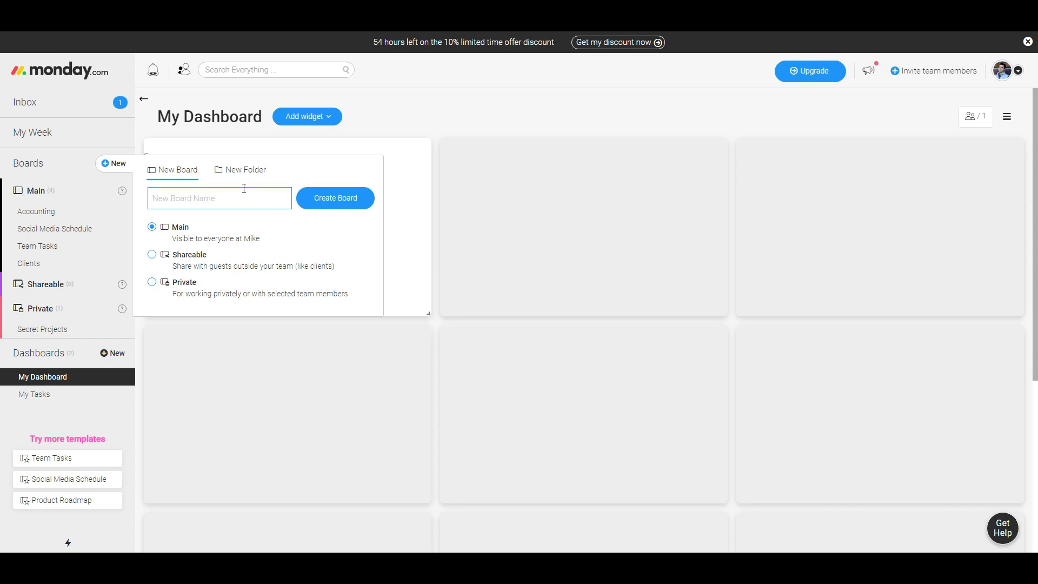
type("Office Supply.com")
left_click(175, 199)
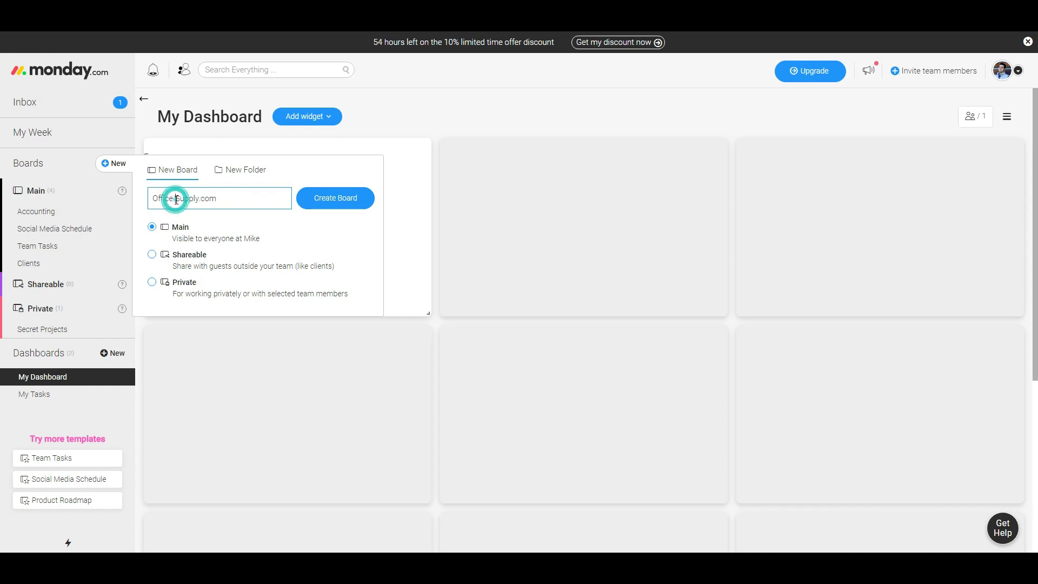
key("BackSpace")
left_click(335, 198)
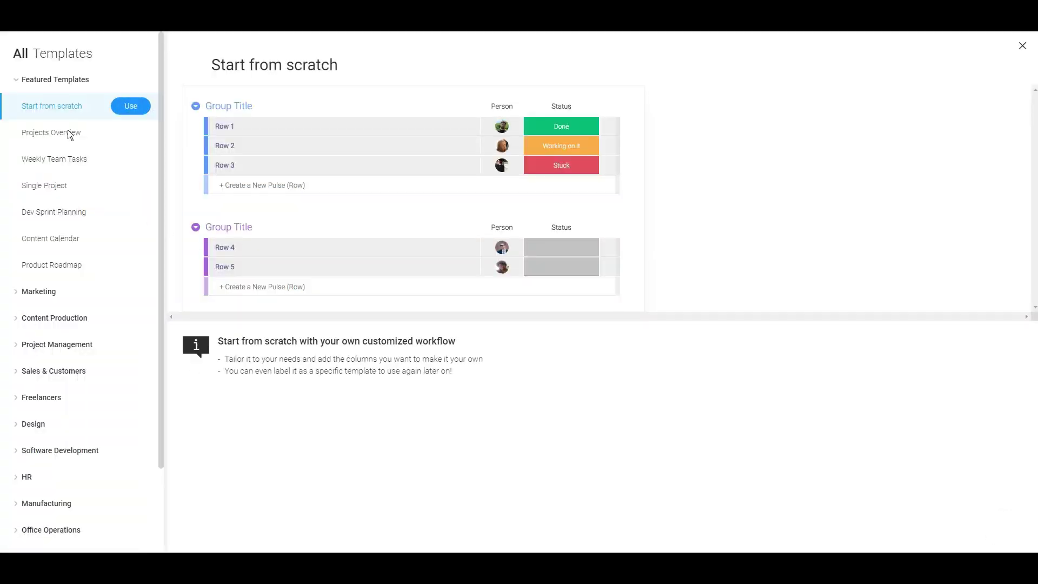
Preview the featured templates and Team Tasks in the Project Management category.
left_click(60, 158)
left_click(54, 211)
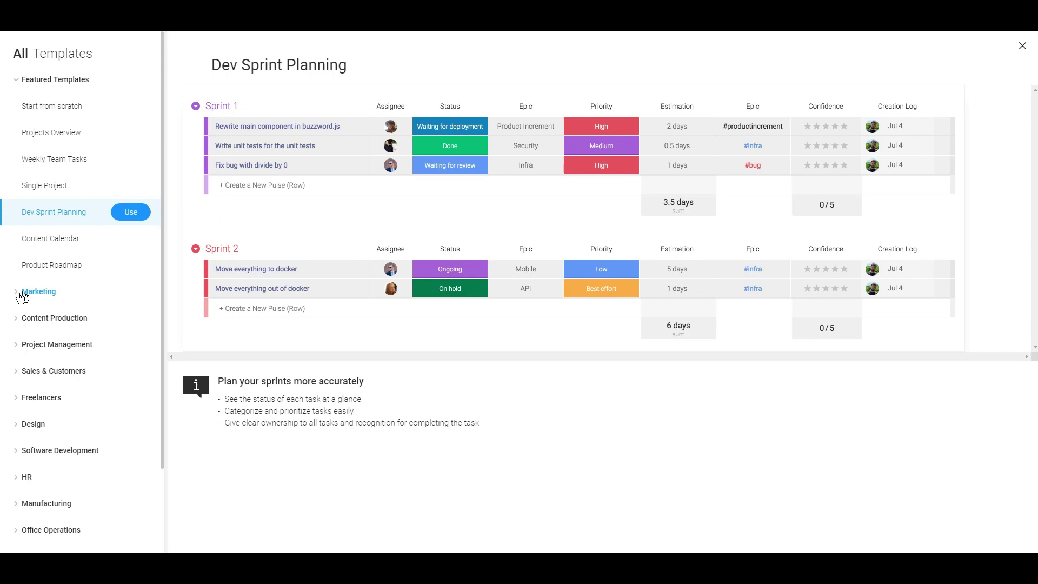
left_click(50, 238)
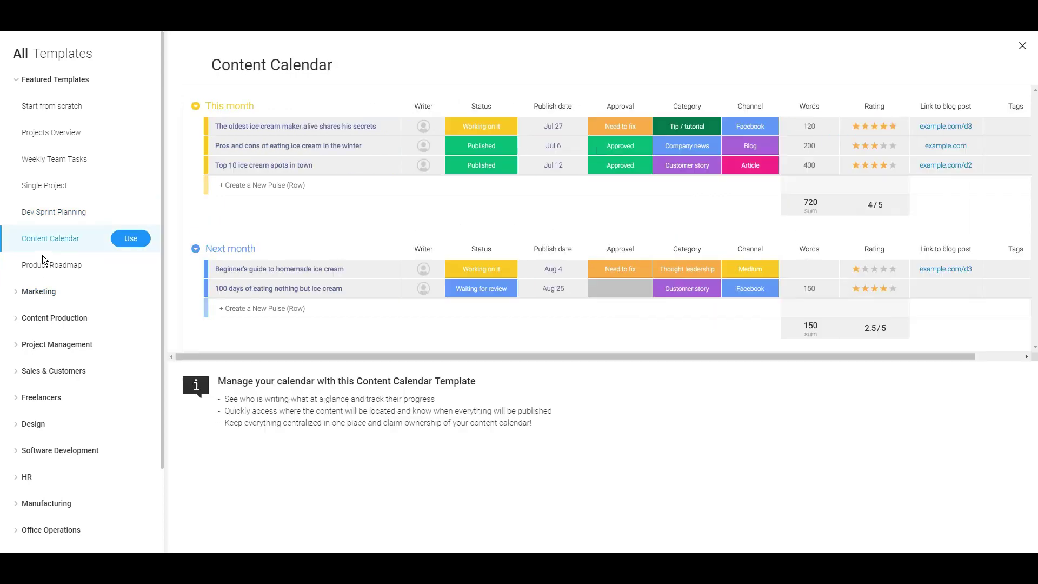
left_click(52, 265)
scroll(61, 339, "down", 1)
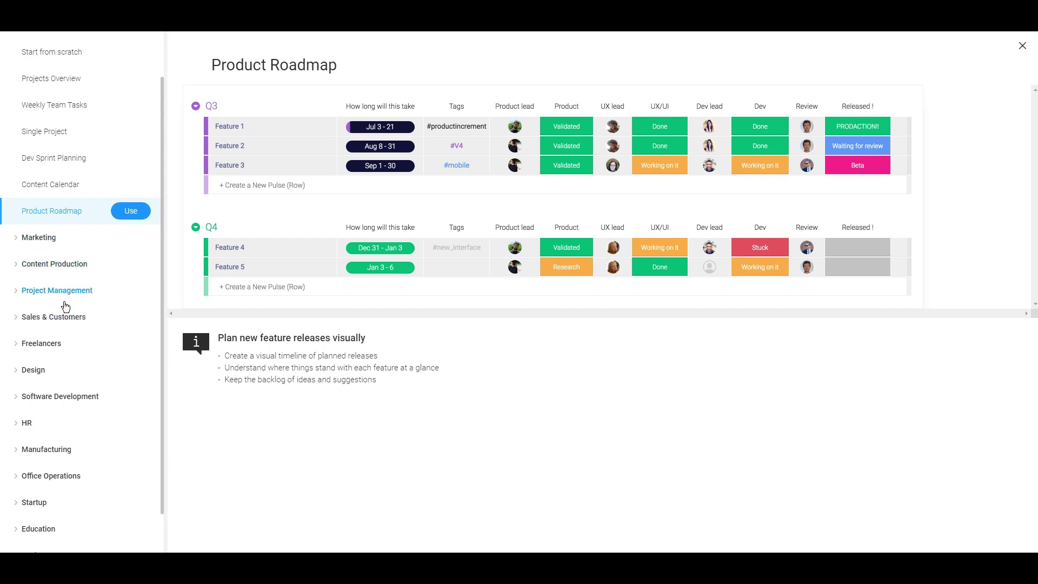
left_click(47, 293)
left_click(76, 315)
scroll(76, 309, "down", 1)
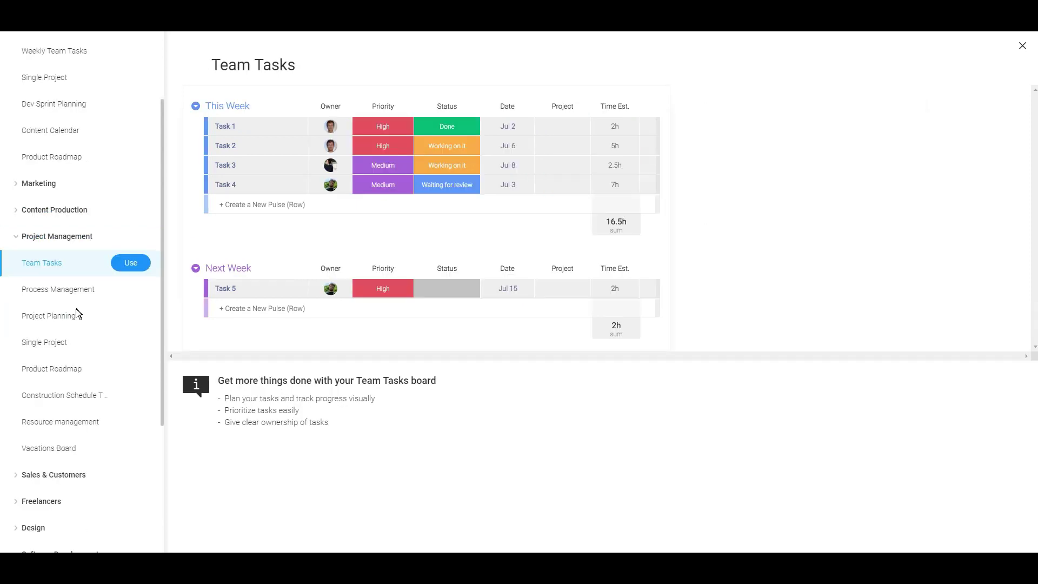
left_click(79, 370)
left_click(80, 267)
Preview the Content Production templates, Content Calendar through Video Pre Production, then return to Team Tasks.
left_click(48, 216)
left_click(75, 240)
left_click(84, 261)
left_click(89, 291)
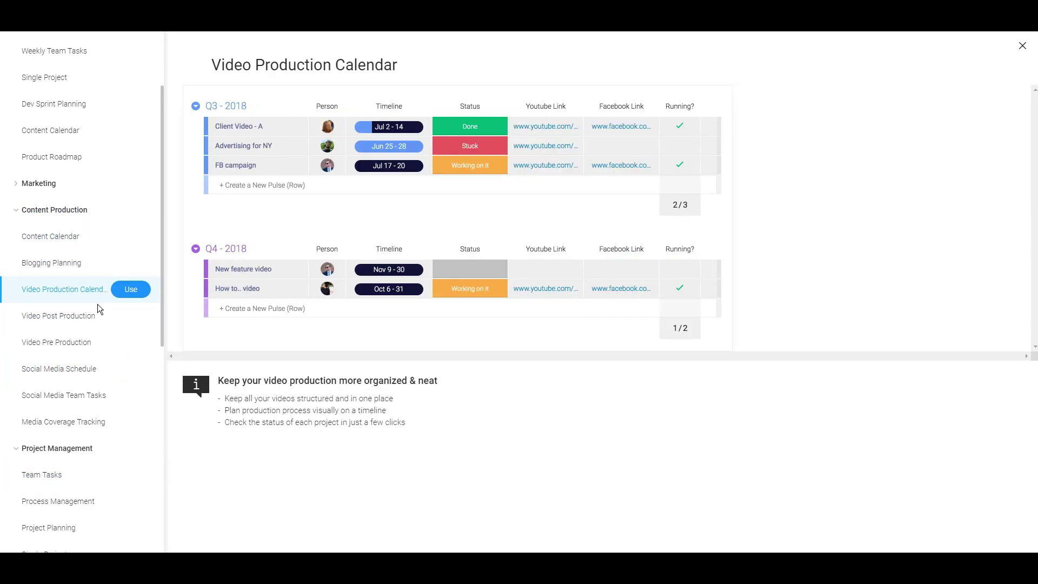
left_click(105, 320)
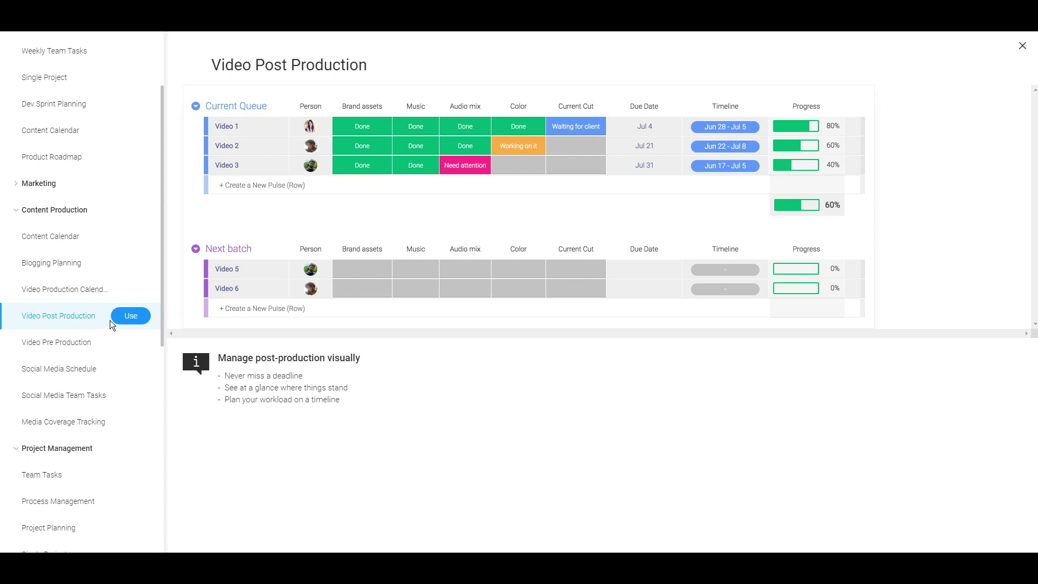
left_click(118, 346)
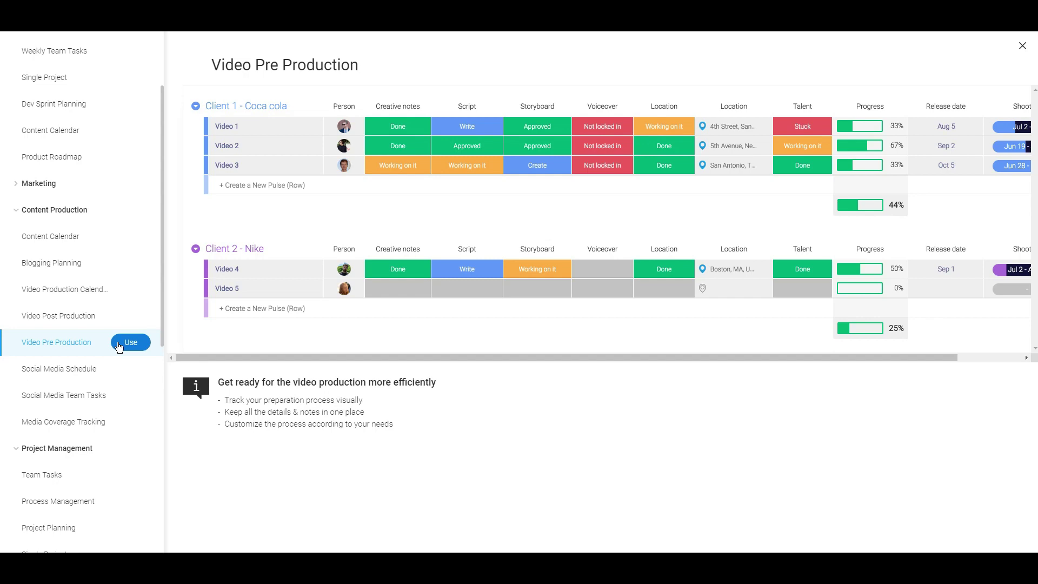
scroll(120, 348, "down", 1)
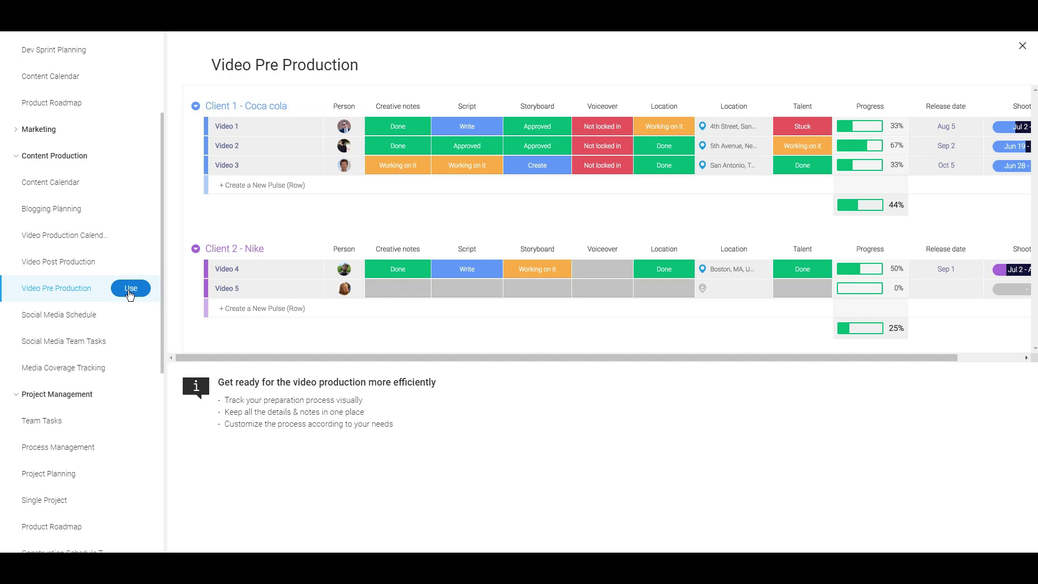
scroll(130, 294, "down", 2)
left_click(120, 314)
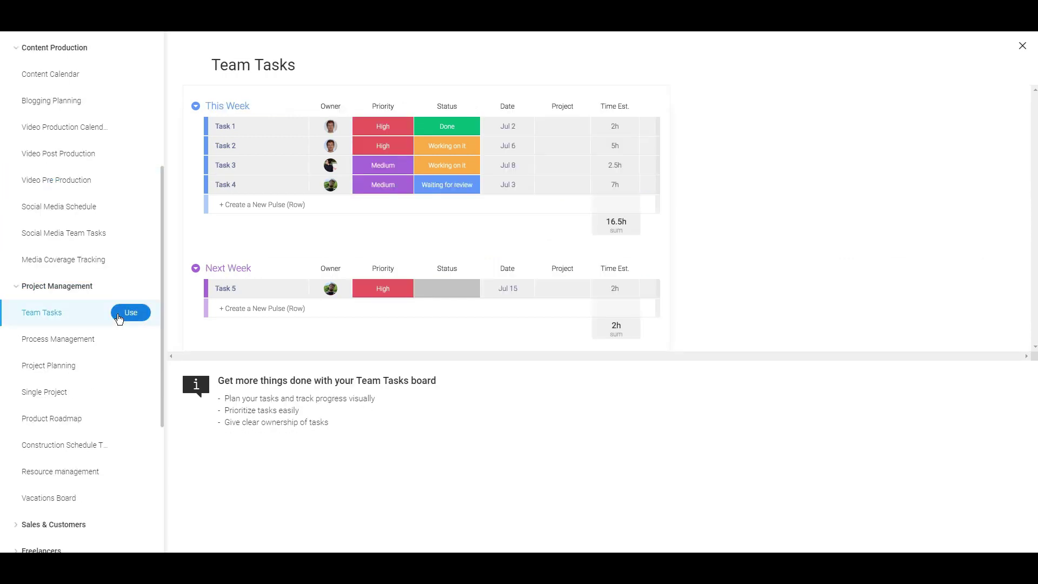
Preview Process Management, Project Planning, Single Project, Product Roadmap, construction, Resource management and Vacations templates.
left_click(130, 340)
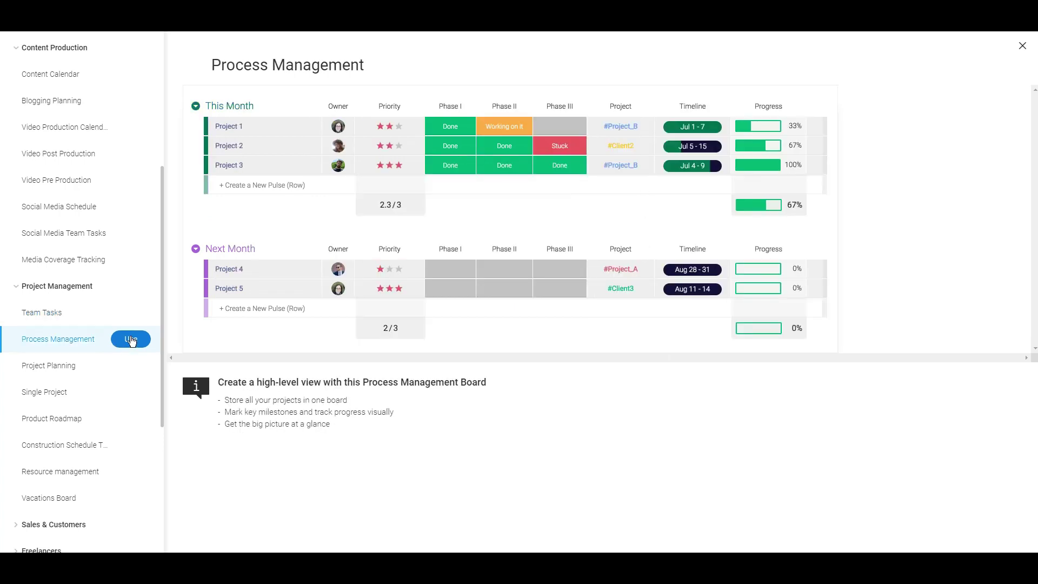
left_click(119, 374)
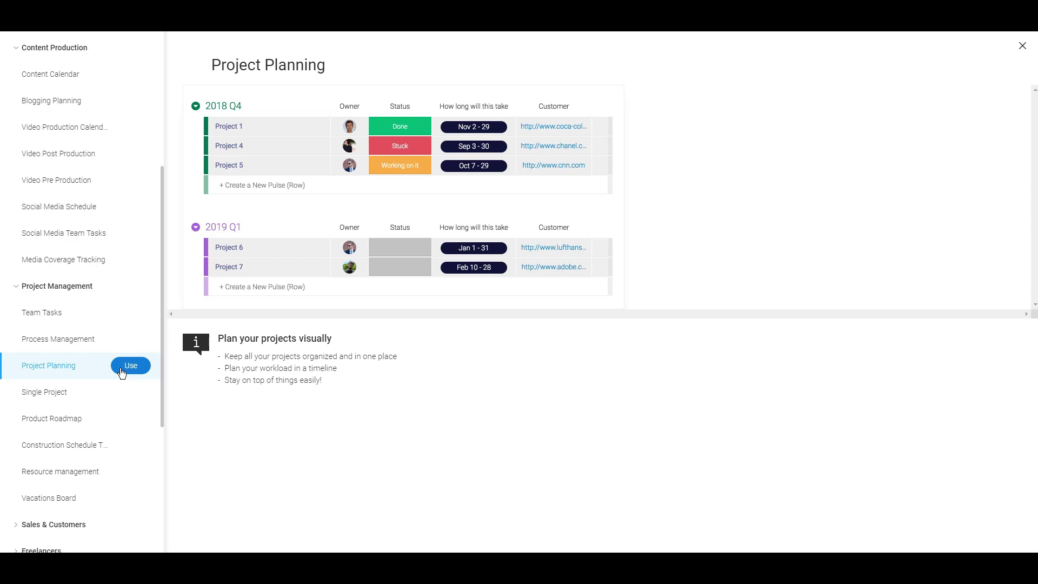
left_click(130, 397)
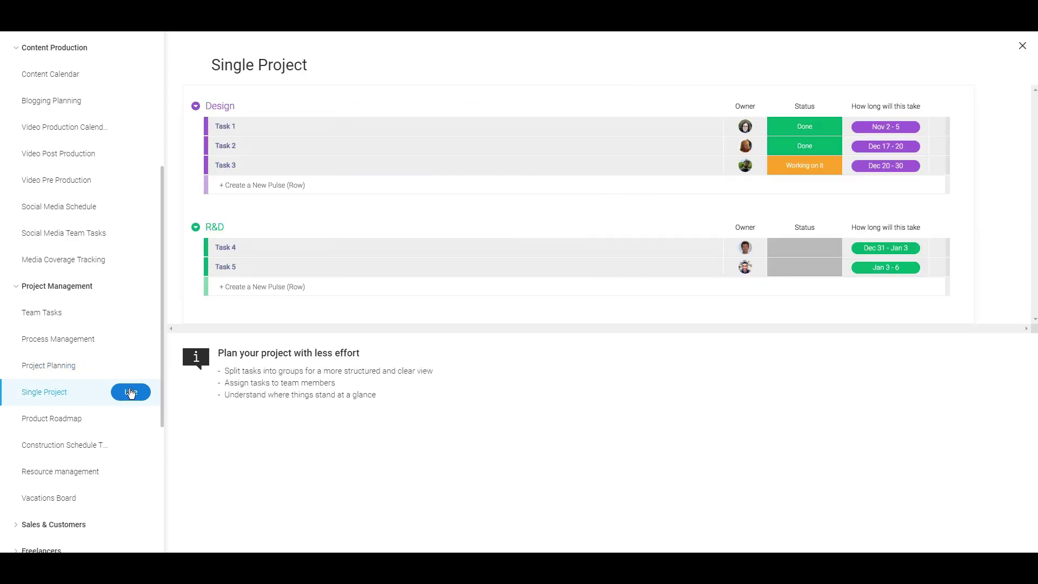
left_click(132, 417)
scroll(134, 423, "down", 1)
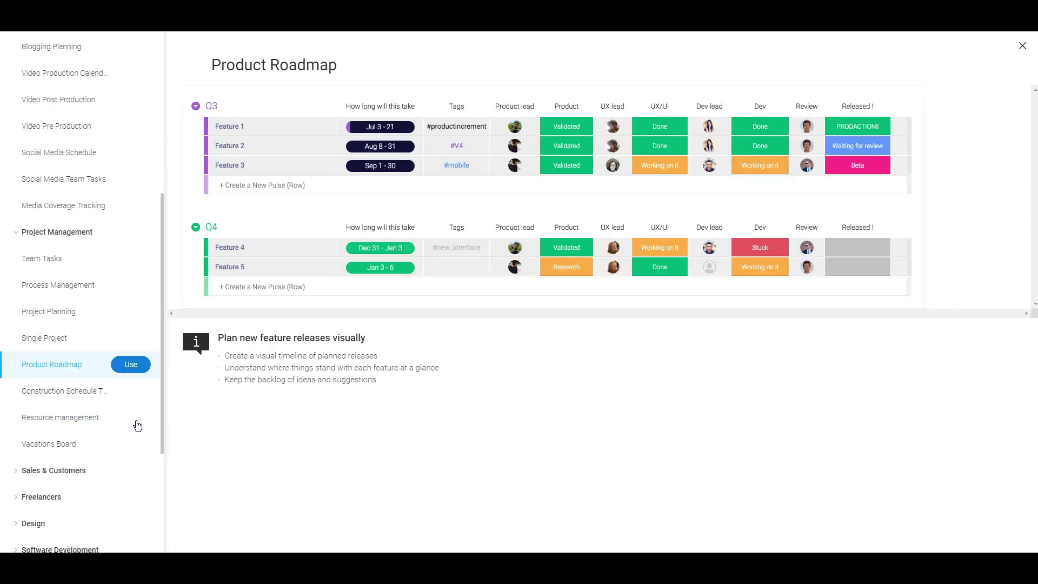
left_click(133, 390)
left_click(118, 417)
left_click(115, 443)
Expand Sales & Customers and Software Development, previewing the Weekly Shifts template.
scroll(115, 444, "down", 1)
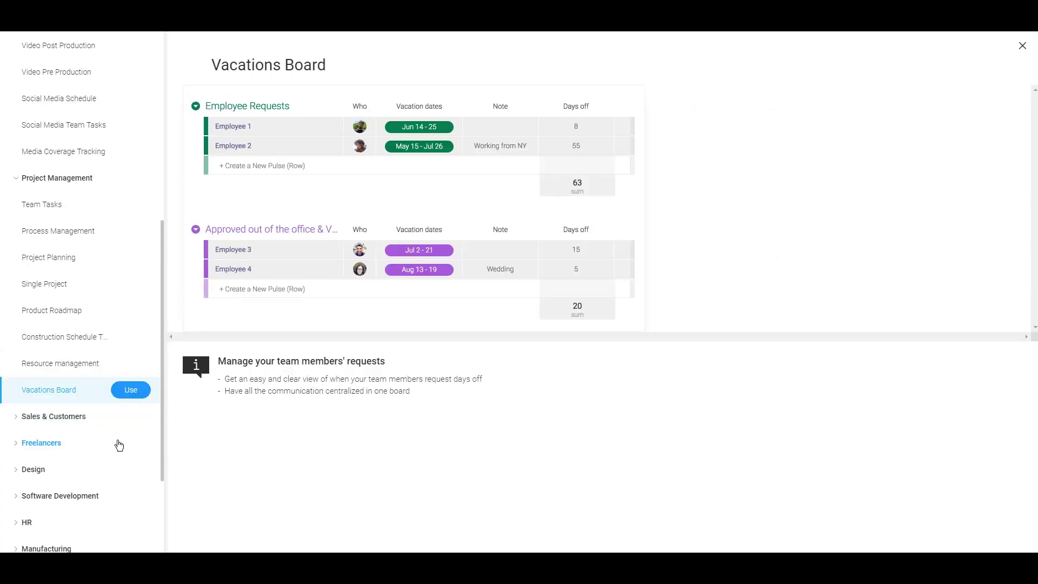
left_click(110, 427)
scroll(110, 427, "down", 2)
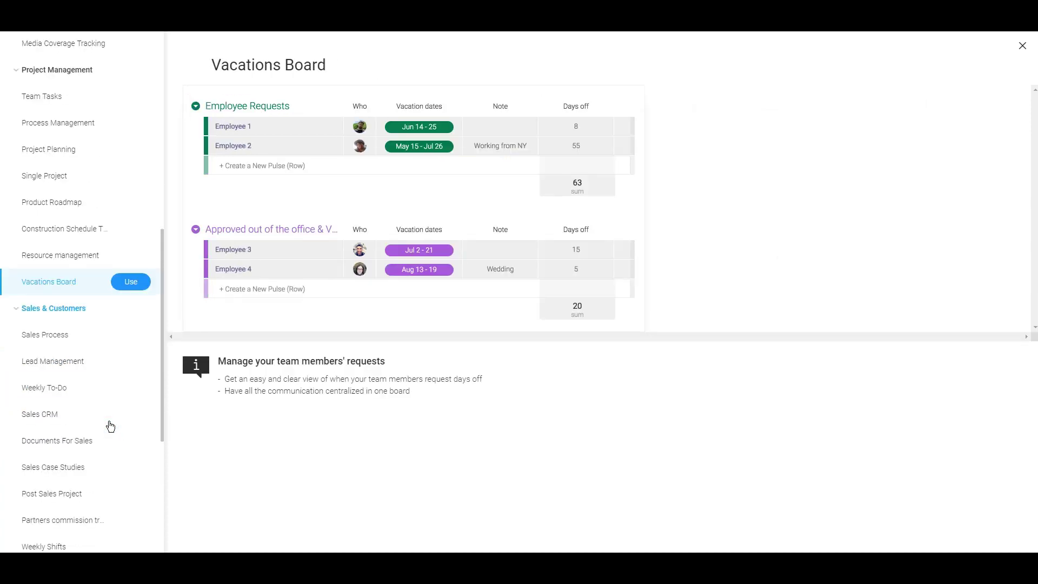
scroll(110, 427, "down", 2)
left_click(101, 438)
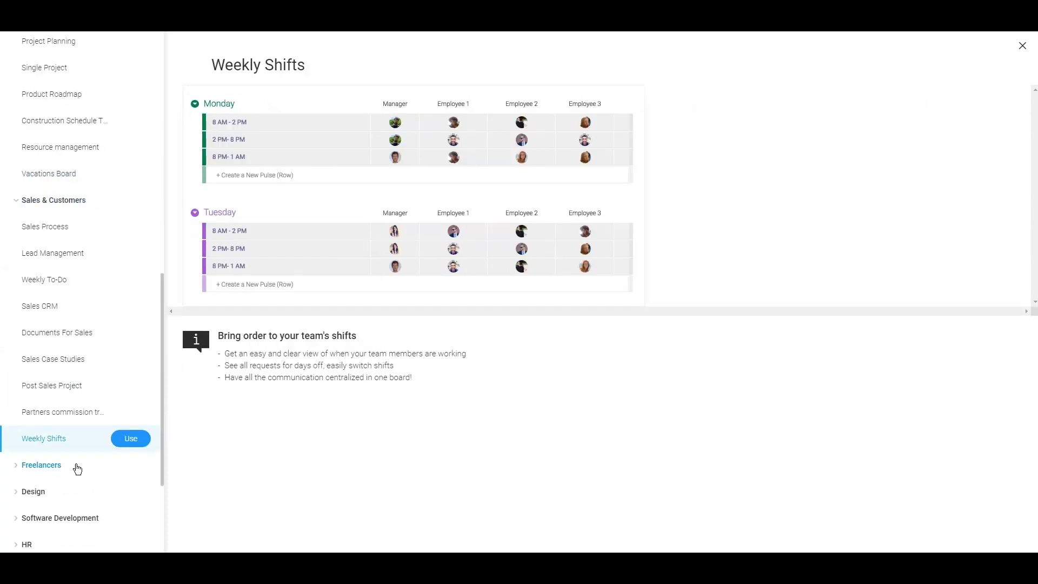
scroll(77, 468, "down", 1)
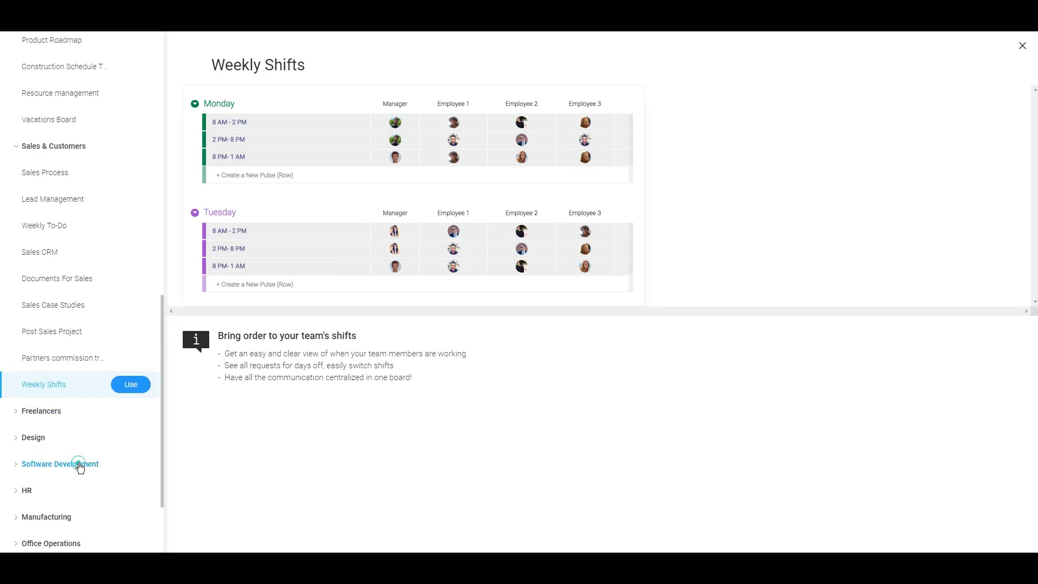
left_click(76, 465)
scroll(80, 467, "down", 3)
scroll(84, 462, "down", 1)
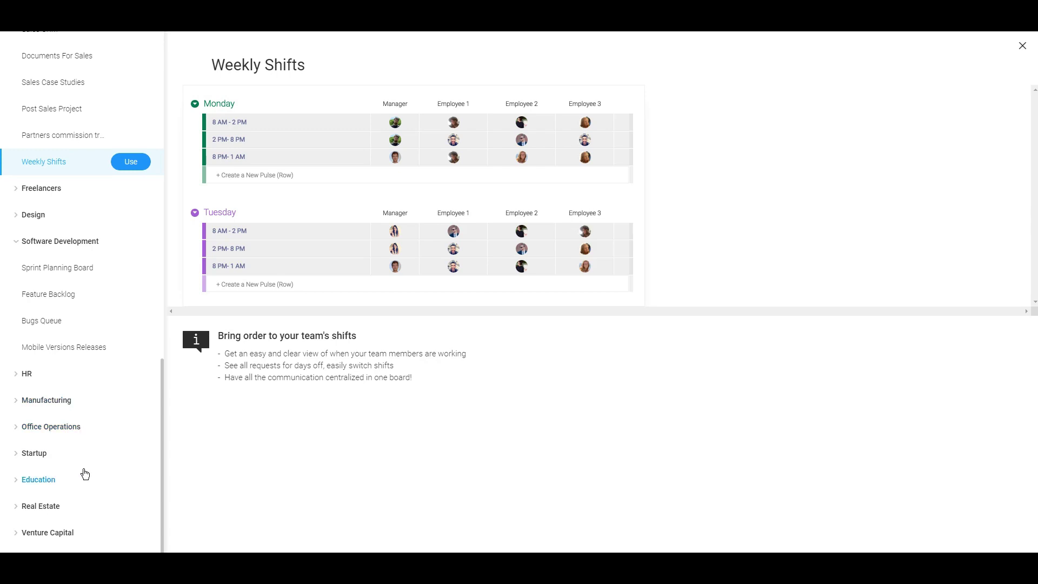
Preview Realtor listing, Portfolio Management and Deal Flow Management under Real Estate and Venture Capital.
left_click(51, 506)
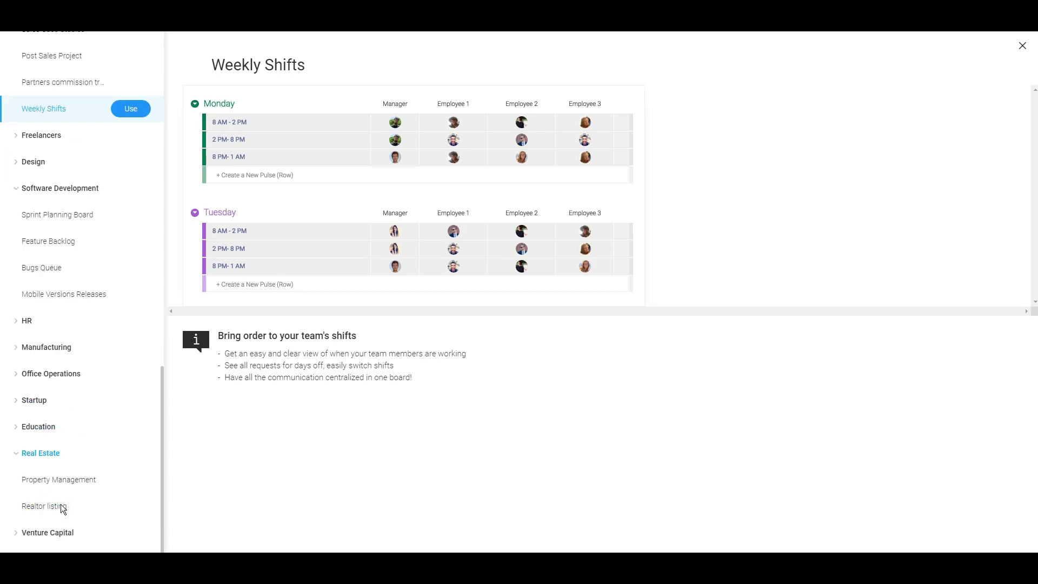
left_click(59, 507)
left_click(75, 530)
left_click(69, 514)
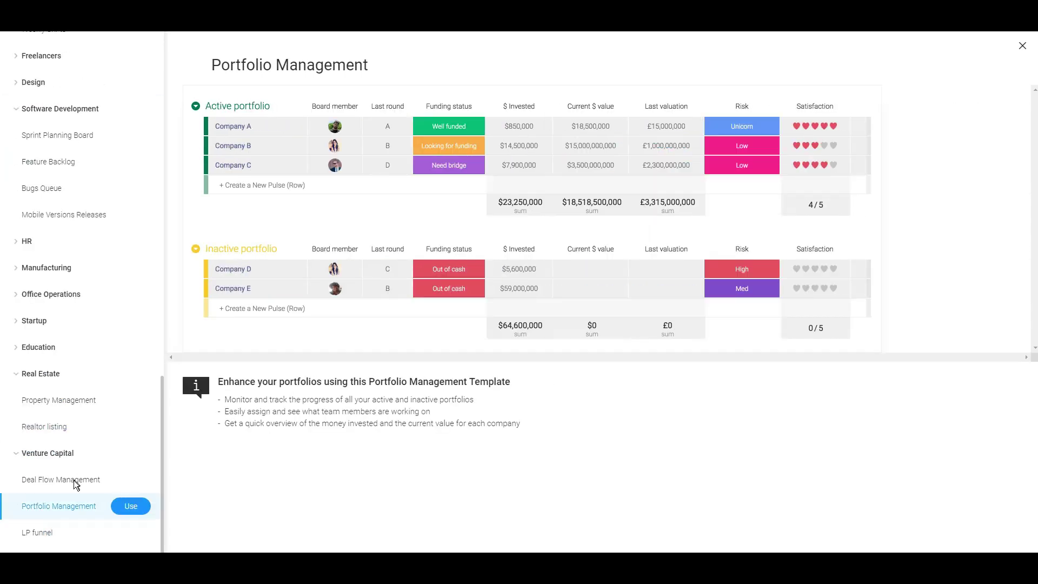
left_click(73, 480)
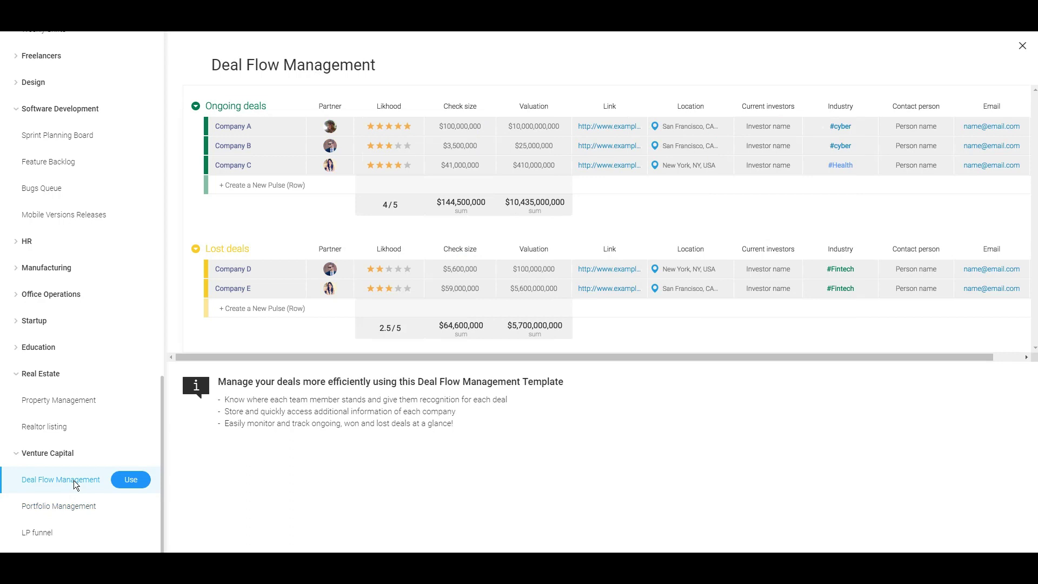
Preview the Marketing templates and create the board from Projects Overview.
scroll(75, 484, "up", 7)
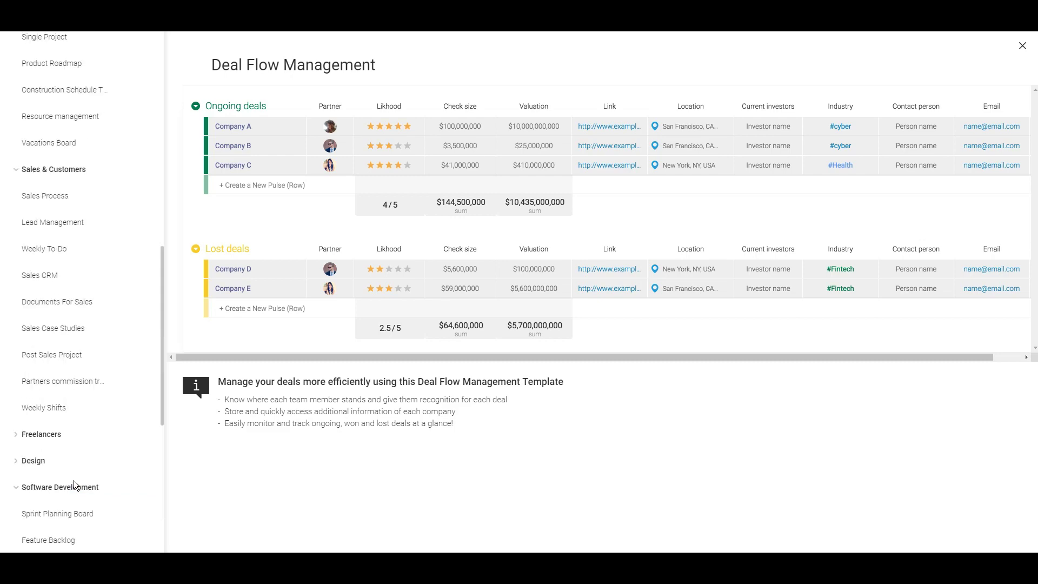
scroll(74, 484, "up", 1)
scroll(73, 475, "up", 2)
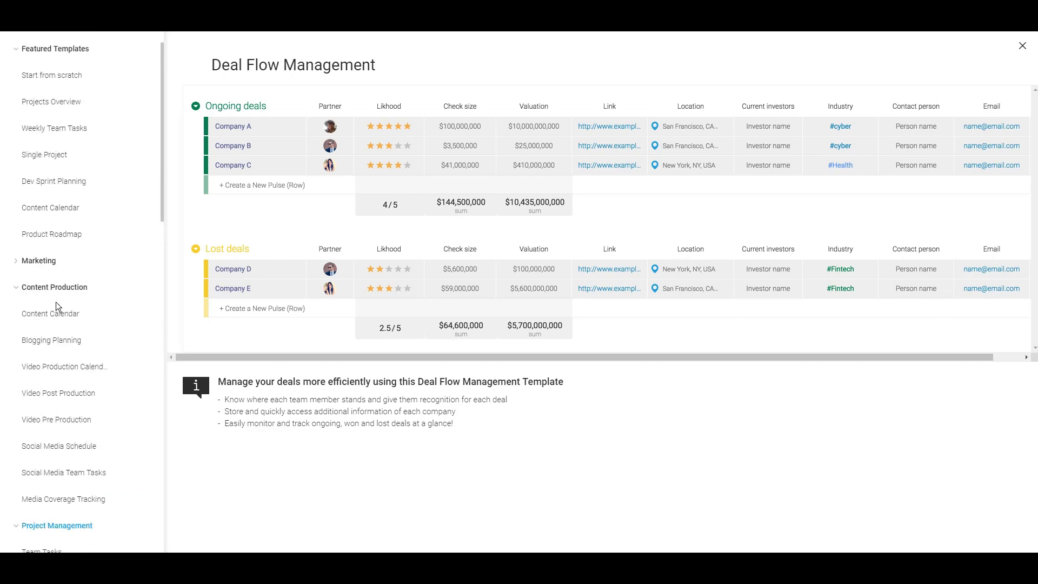
left_click(43, 267)
left_click(41, 292)
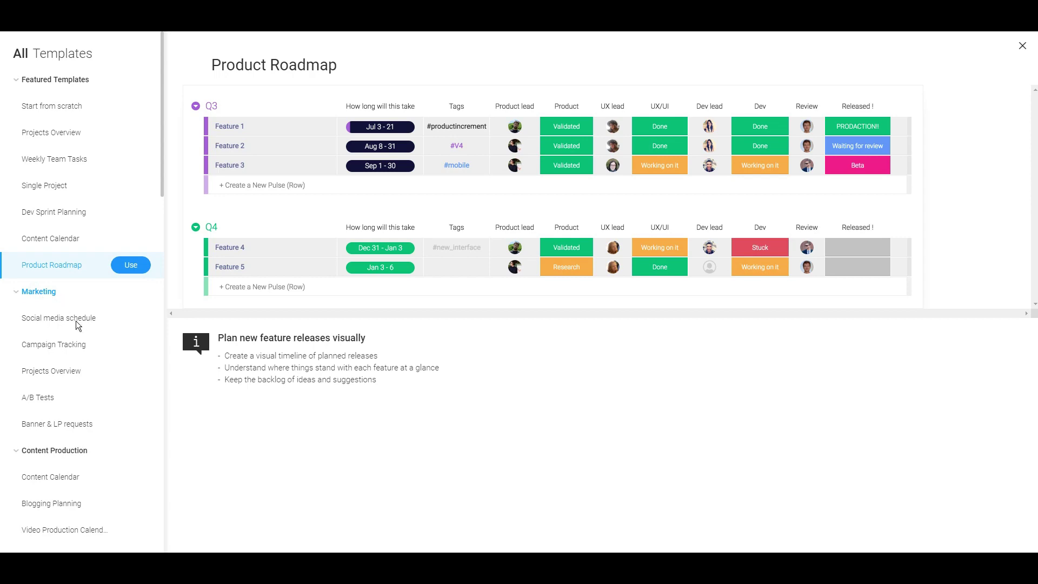
left_click(74, 320)
left_click(75, 346)
left_click(74, 378)
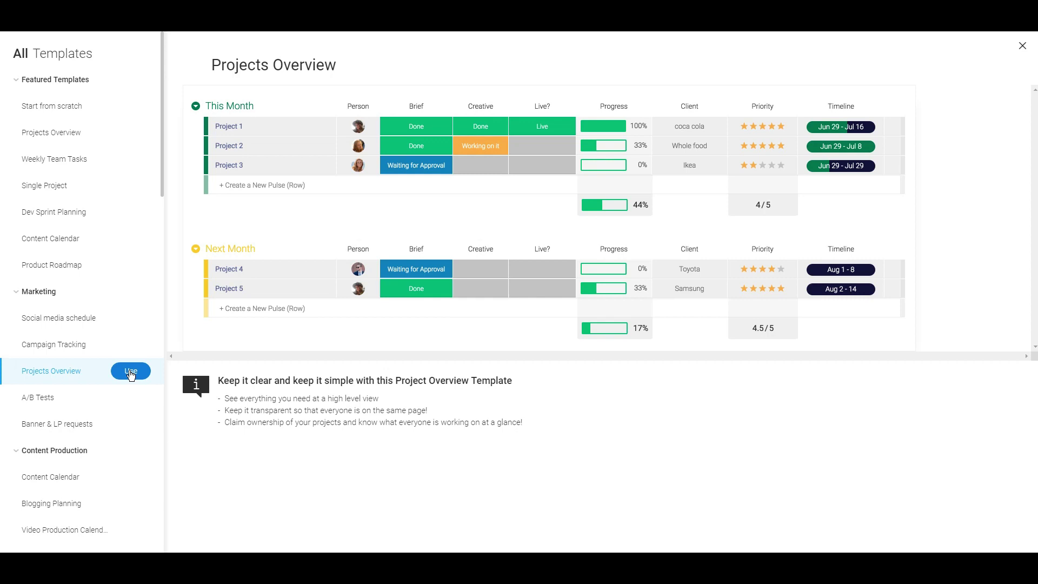
left_click(131, 373)
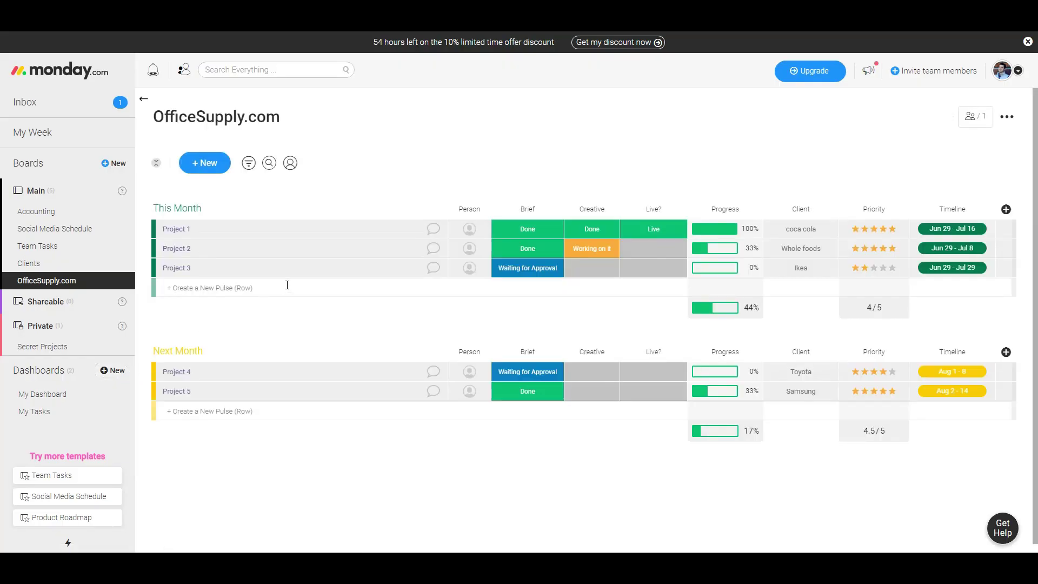
Assign the same team member as the person for Project 1 and Project 2.
left_click(469, 230)
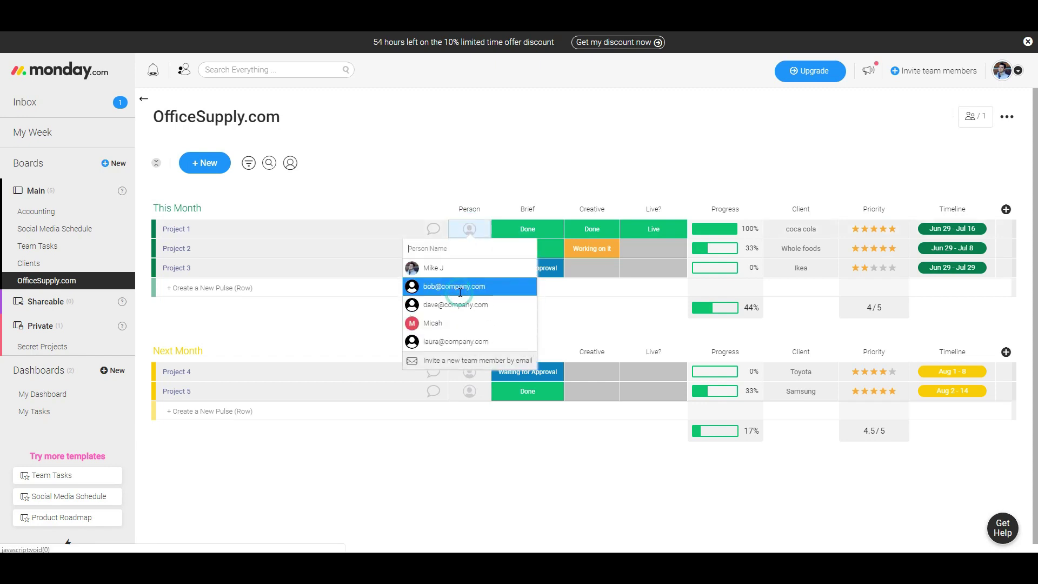
left_click(454, 287)
left_click(470, 251)
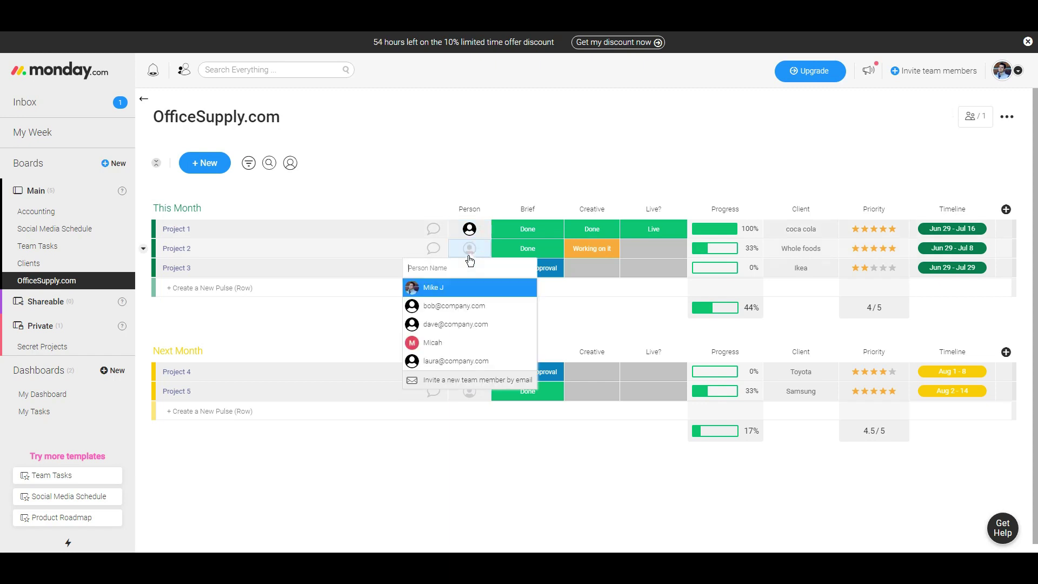
left_click(463, 304)
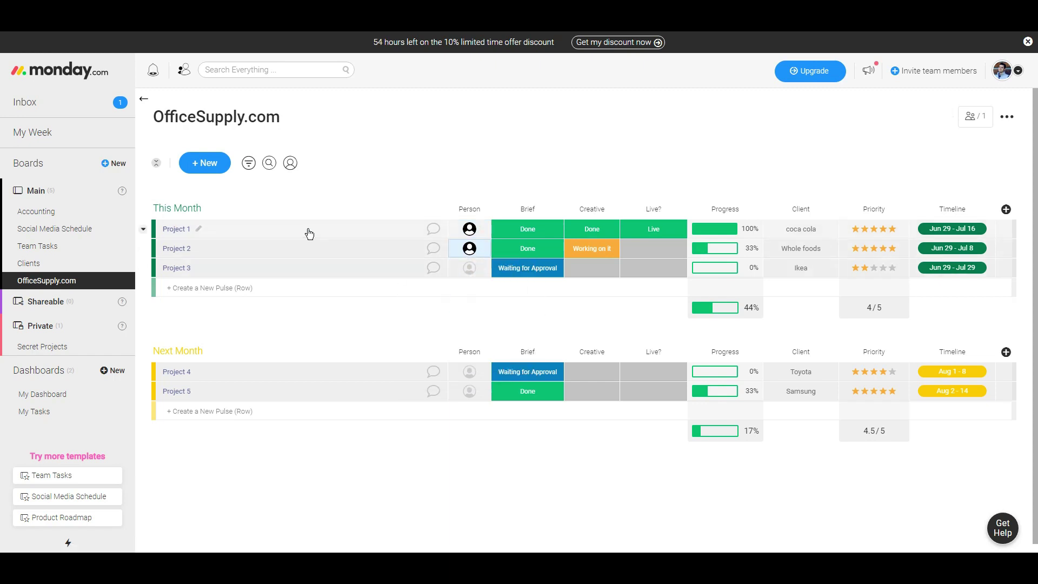
left_click(308, 229)
left_click(198, 229)
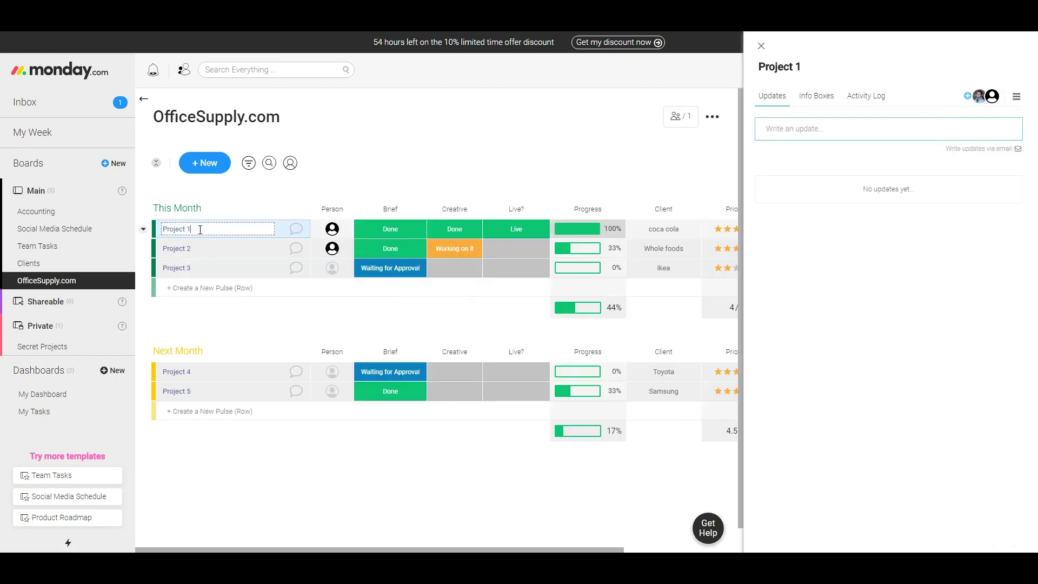
Rename Project 1, 2 and 3 to 'Website', 'Social media accounts made' and 'Commercial'.
left_click_drag(224, 228, 139, 229)
type("Wb")
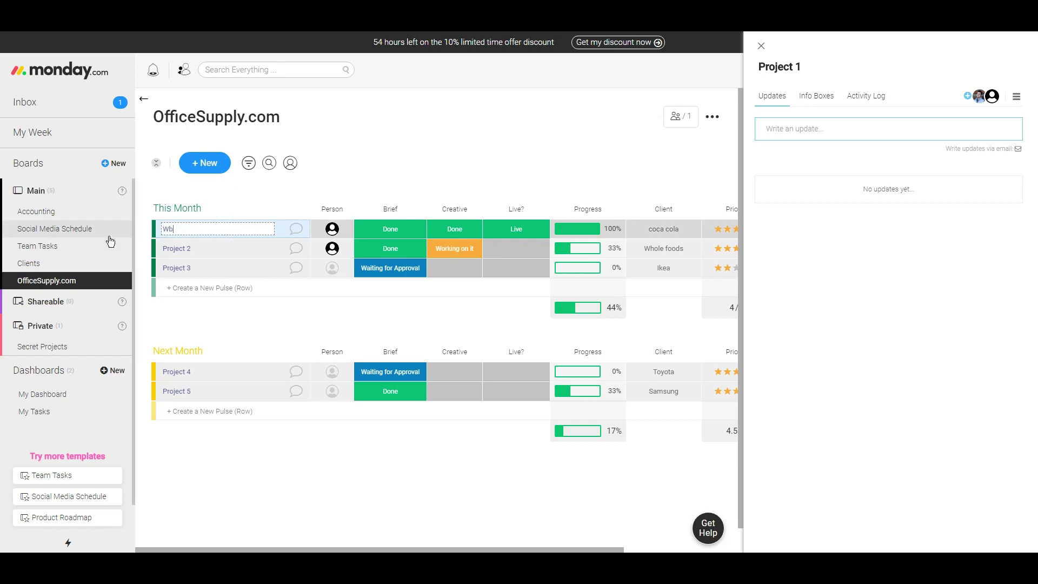
type("ebsite")
left_click(196, 248)
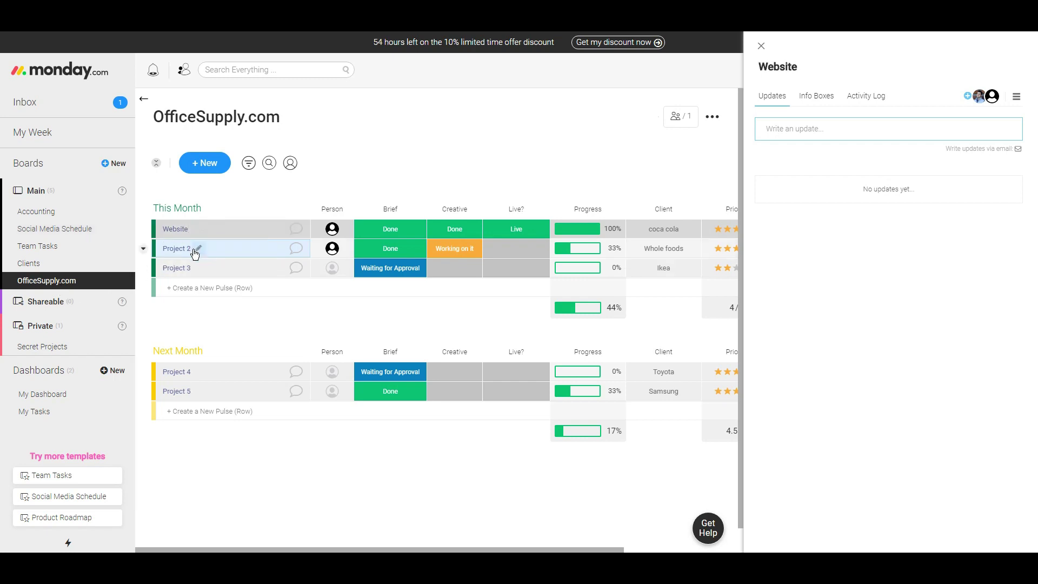
left_click(198, 248)
left_click_drag(198, 248, 158, 250)
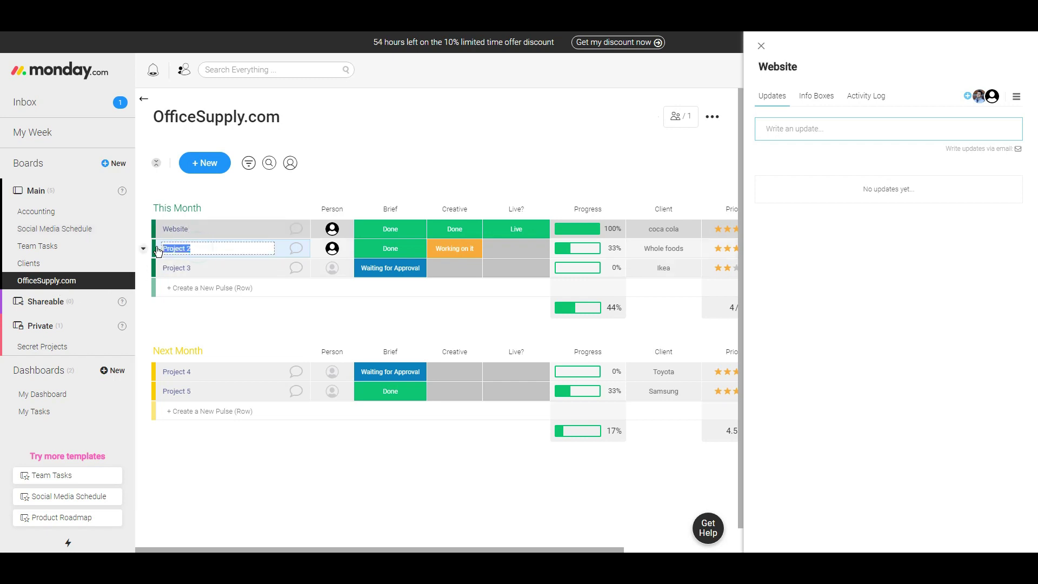
type("Social media accounts made")
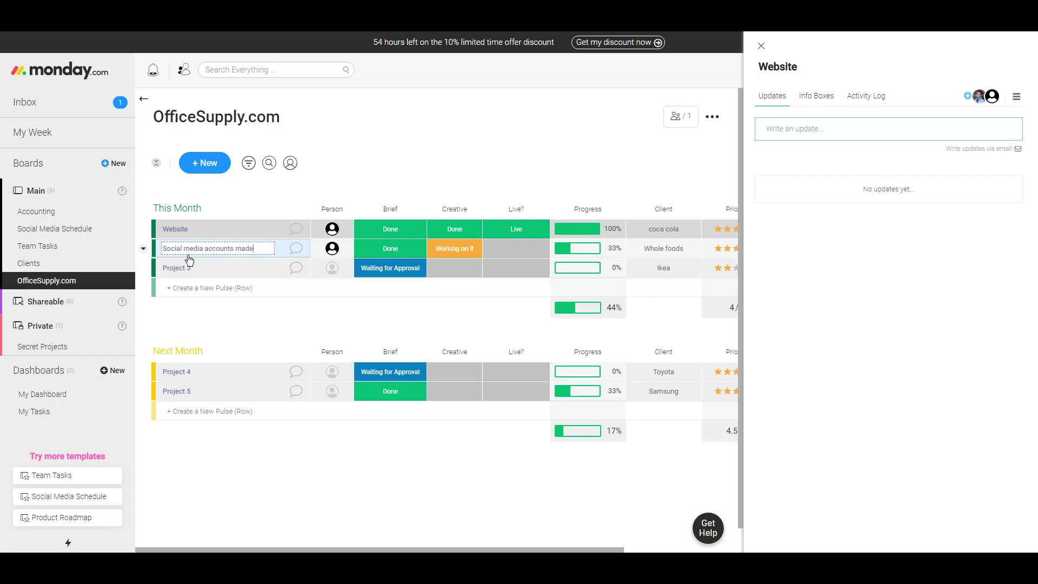
left_click(201, 269)
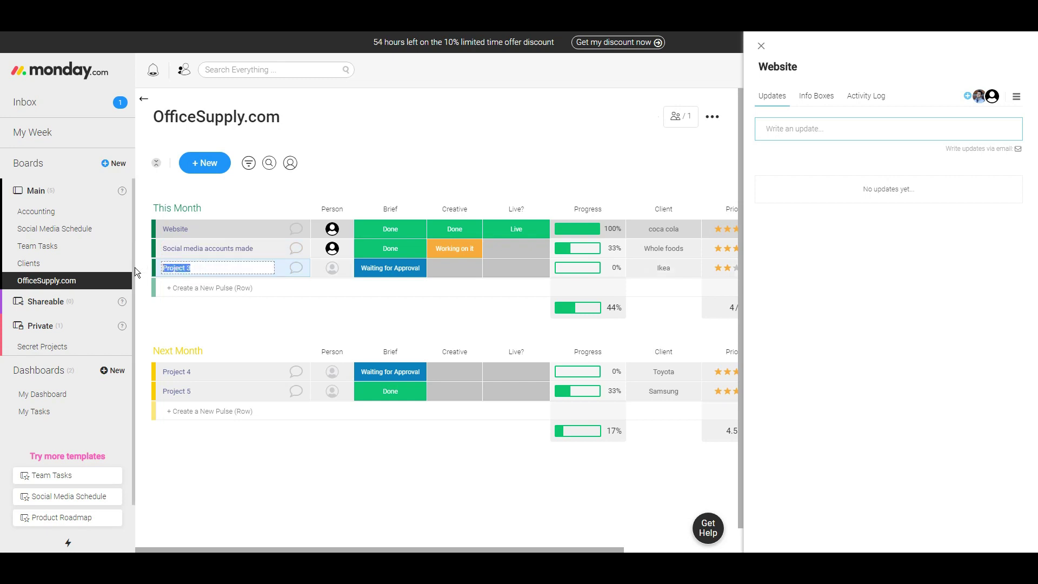
type("Commercial")
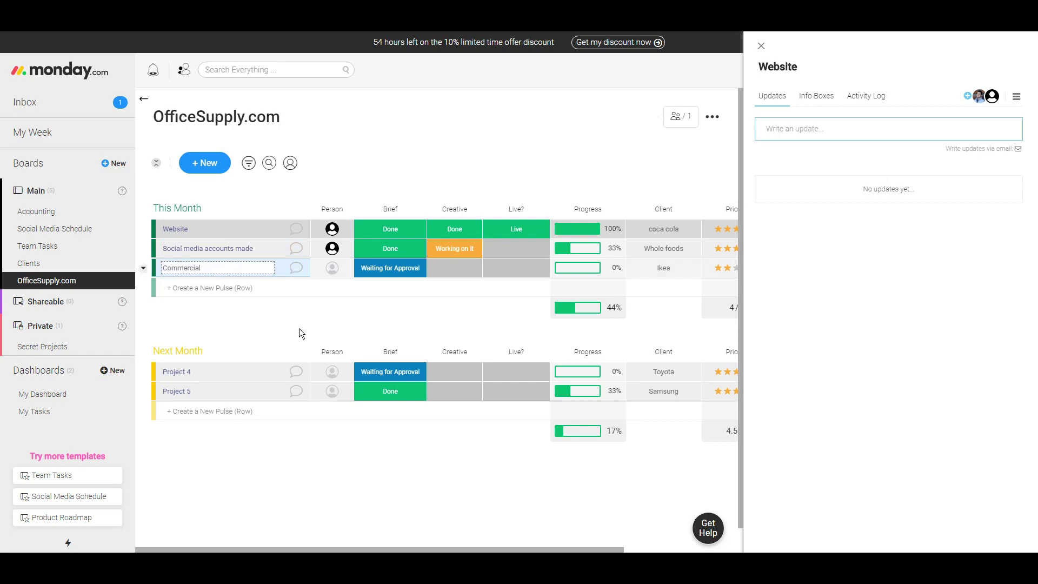
left_click(299, 327)
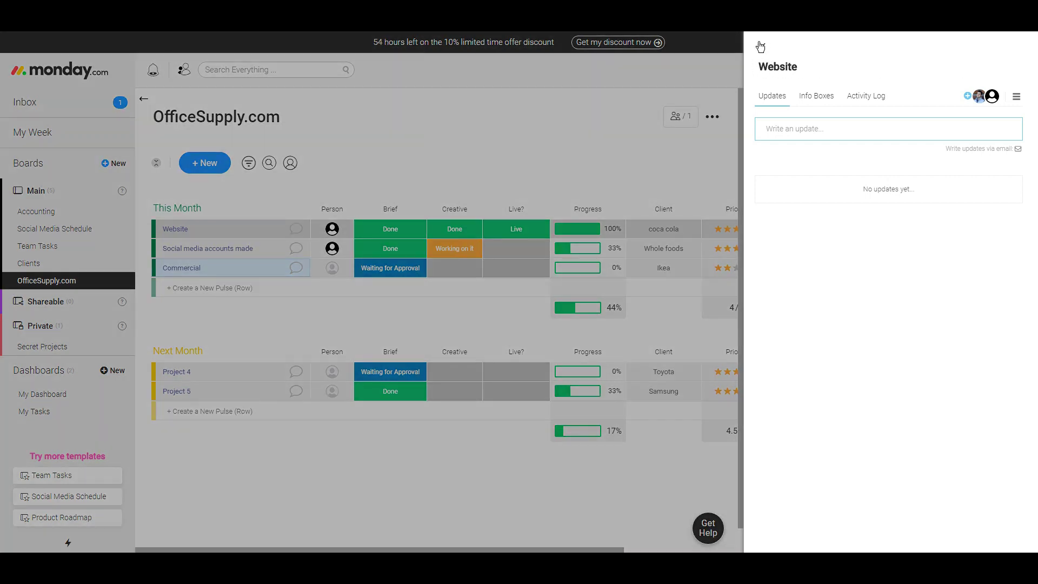
Check the Website row's updates, then open the Timeline view of the project dates.
left_click(758, 43)
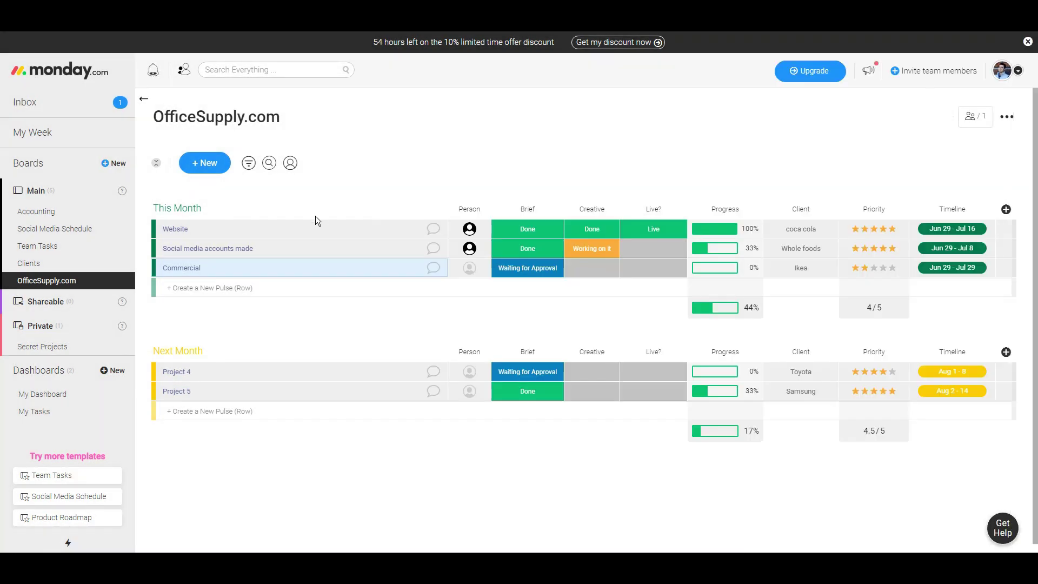
left_click(434, 230)
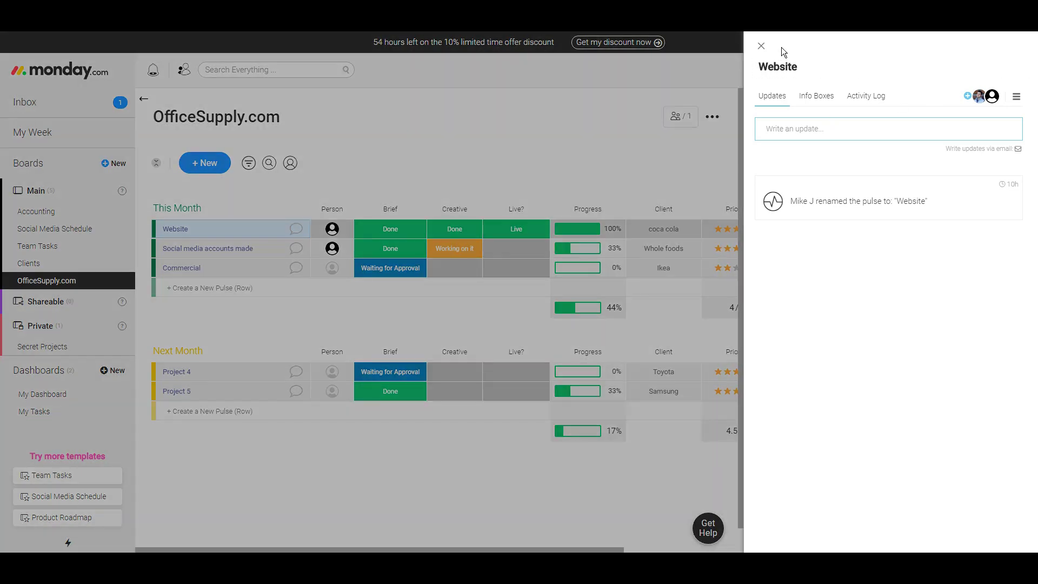
left_click(761, 46)
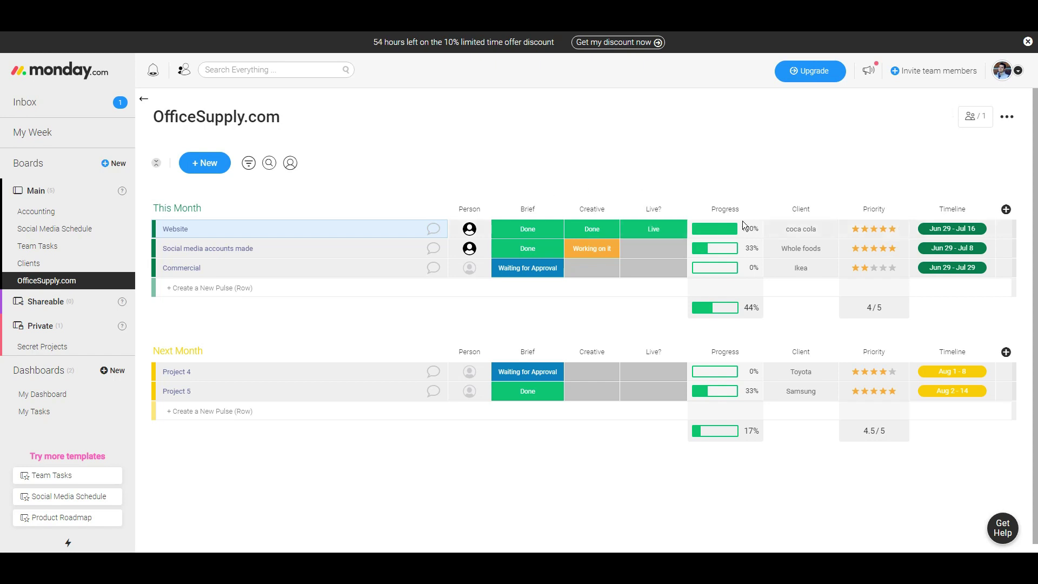
left_click(950, 231)
scroll(509, 195, "right", 3)
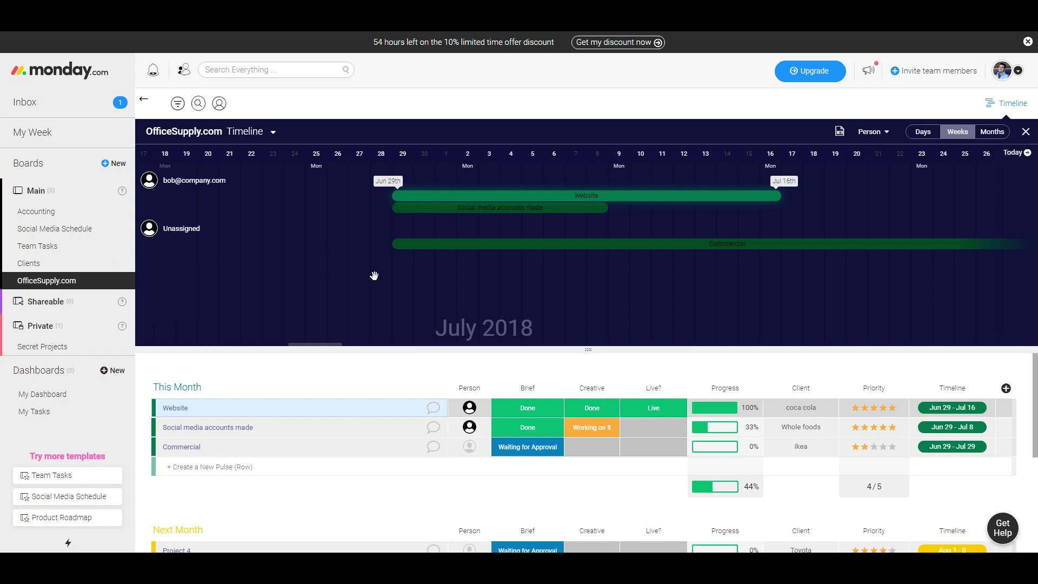
Switch the timeline to Months, move the Website bar to Jun 28 – Jul 7, and close it.
left_click(998, 134)
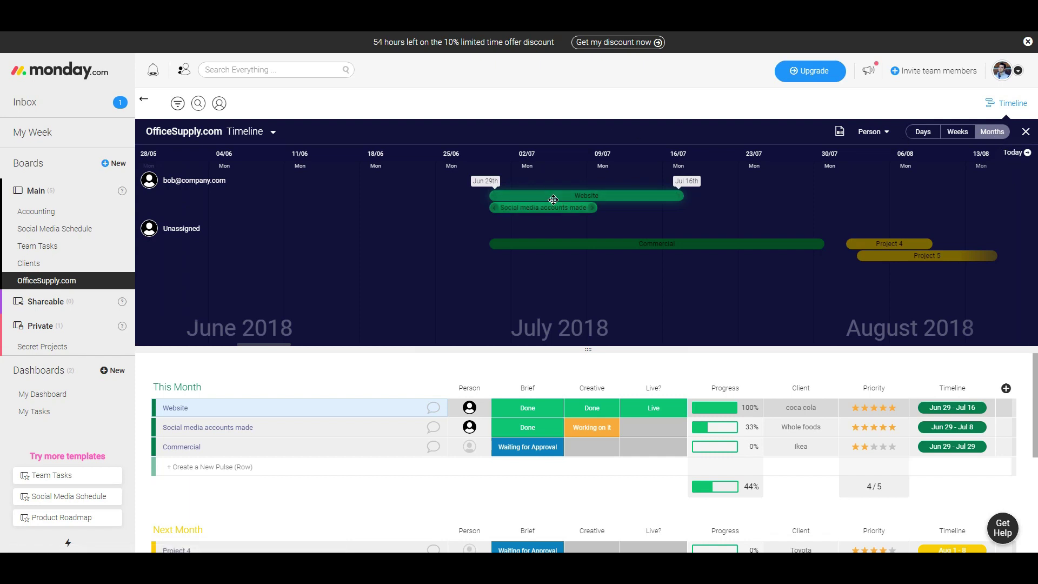
left_click_drag(557, 216, 450, 193)
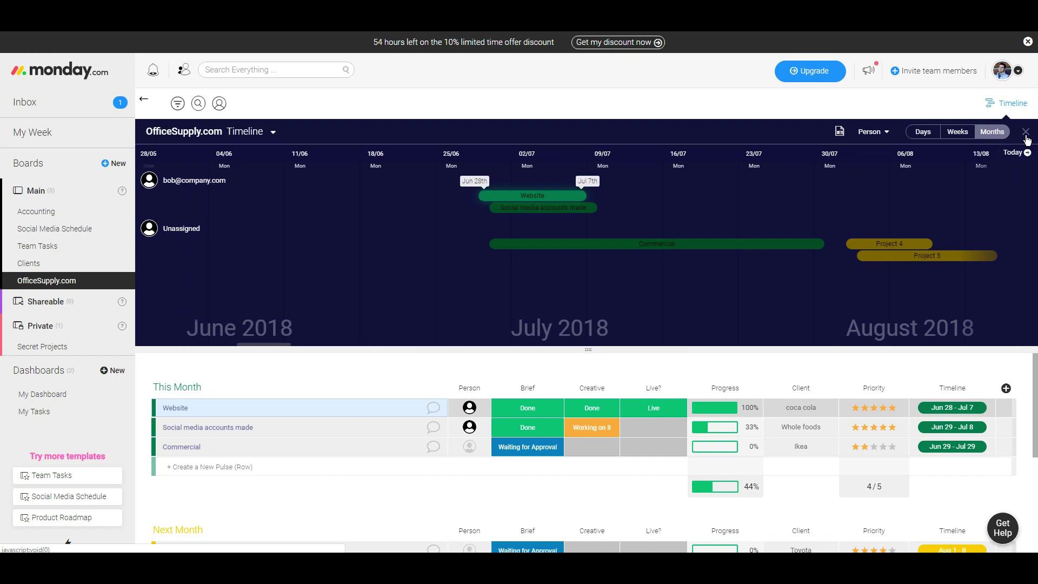
left_click(1027, 131)
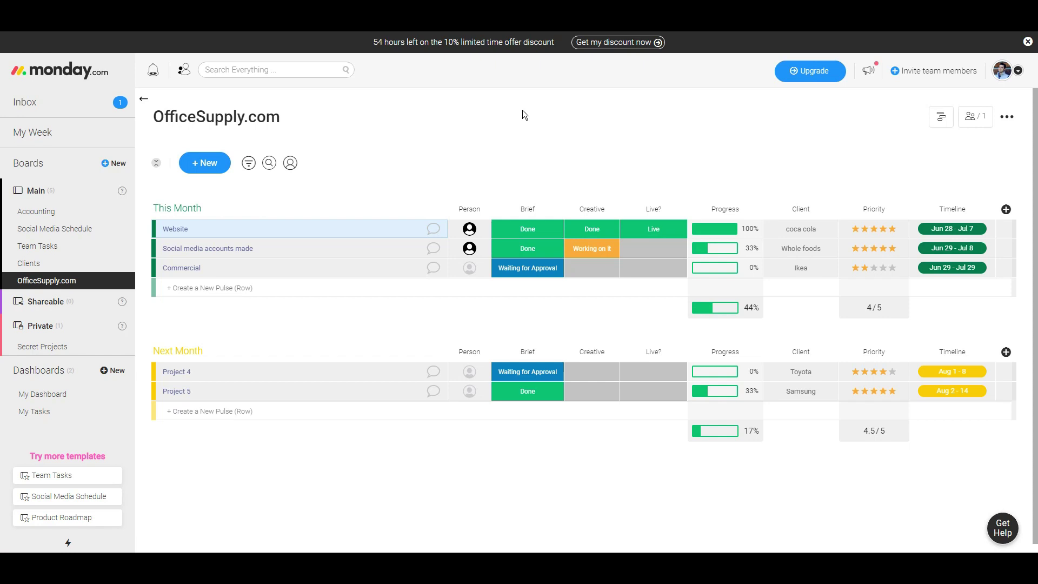
Post the update 'Hey' on the Website row.
left_click(432, 229)
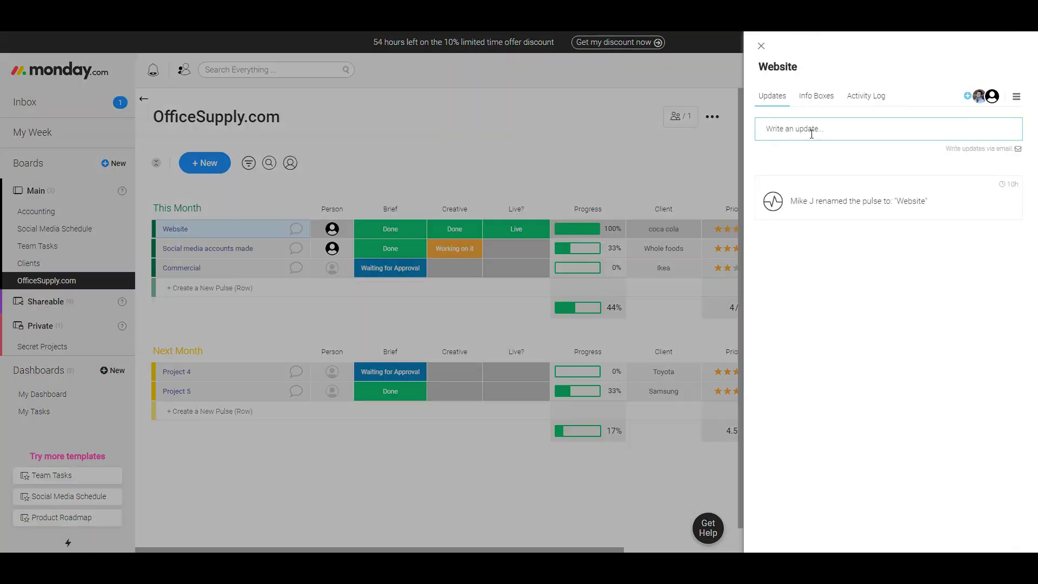
left_click(810, 130)
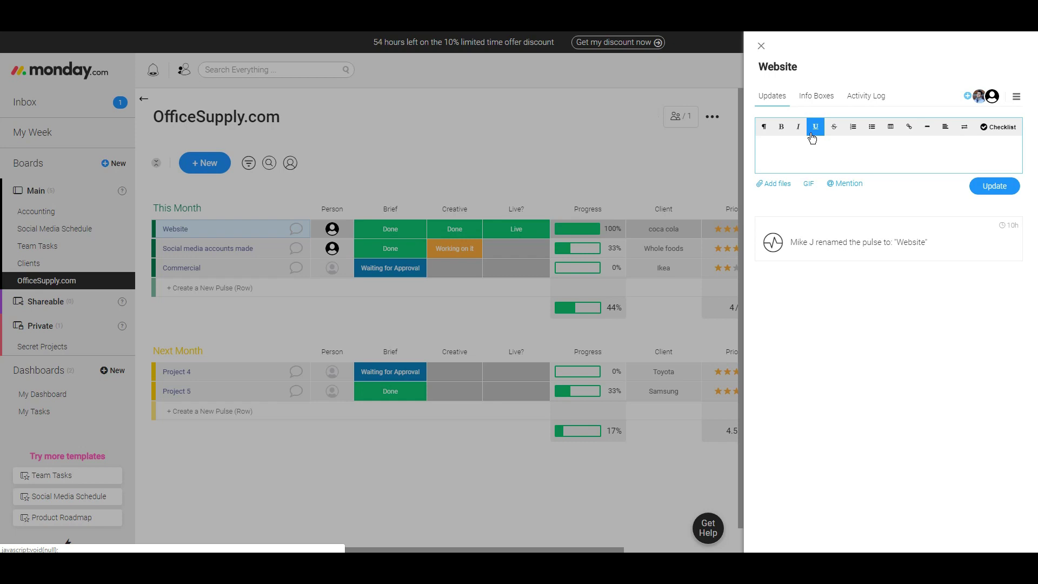
type("Hey")
left_click(1001, 187)
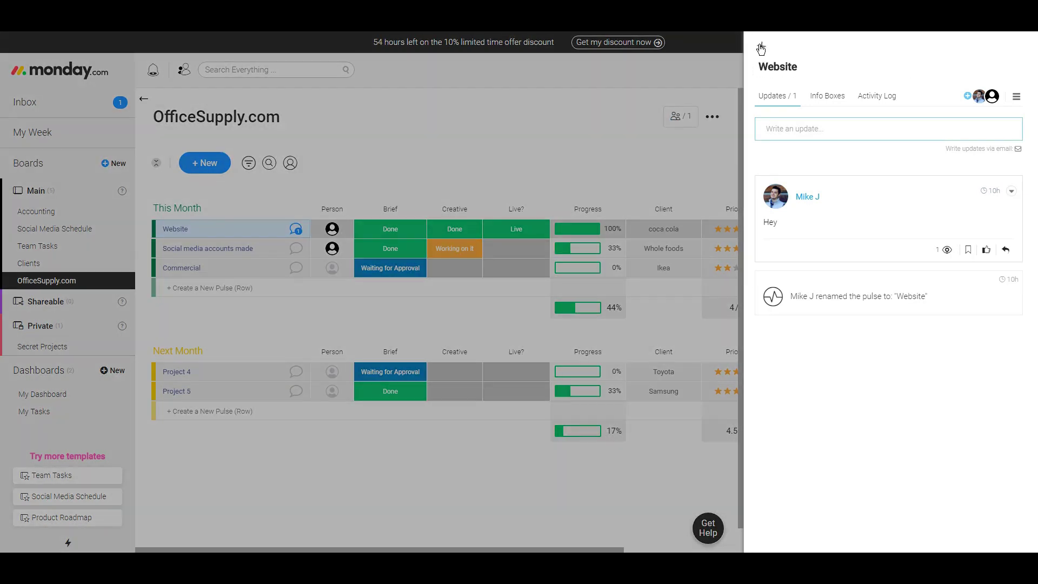
Close the Website updates panel and go to My Dashboard.
left_click(761, 48)
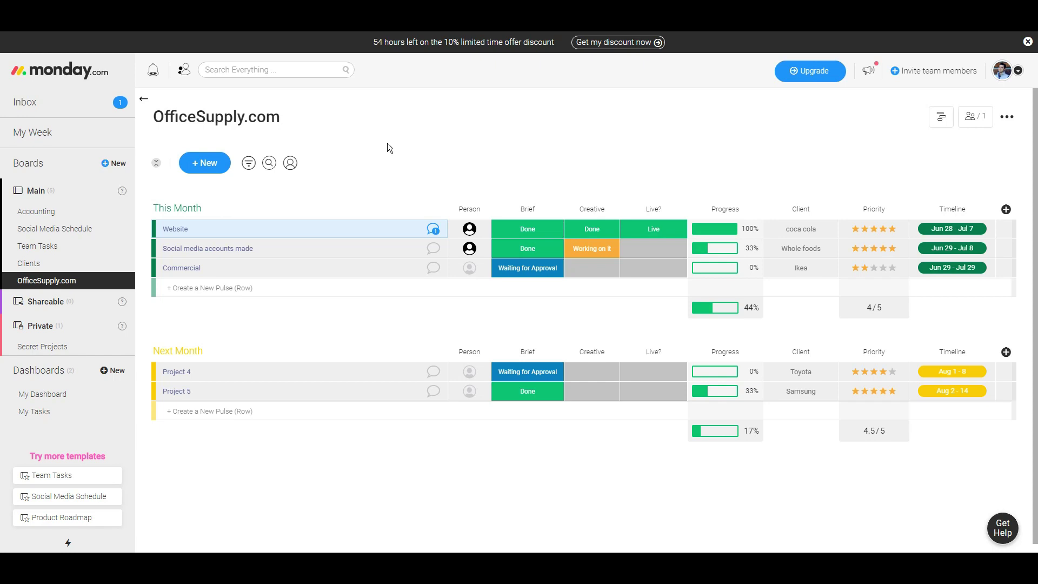
scroll(387, 145, "down", 1)
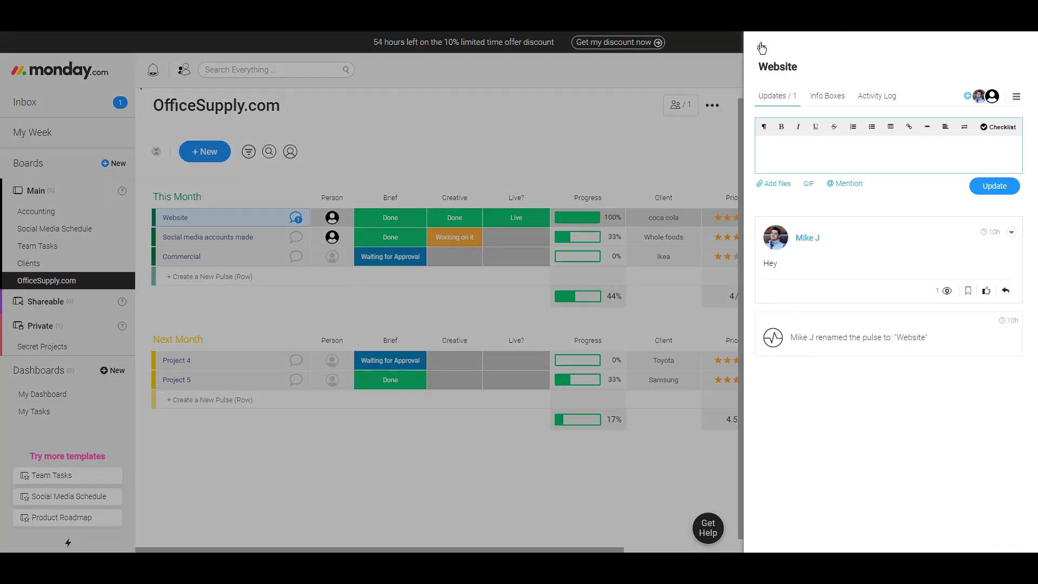
left_click(762, 49)
left_click(63, 397)
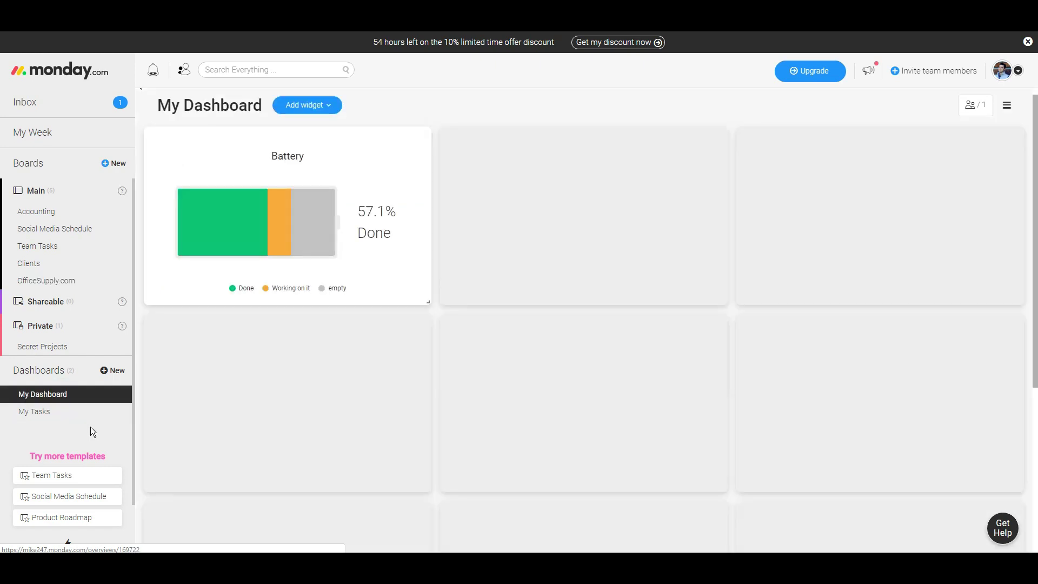
Add a Numbers widget in the empty dashboard slot and save it with no boards selected.
mouse_move(318, 369)
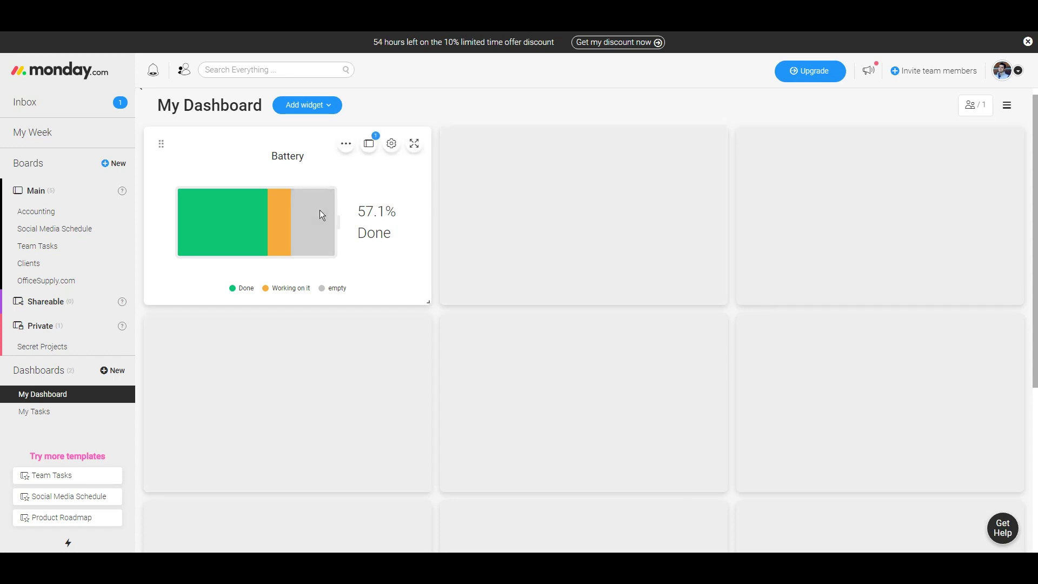
mouse_move(333, 214)
mouse_move(576, 231)
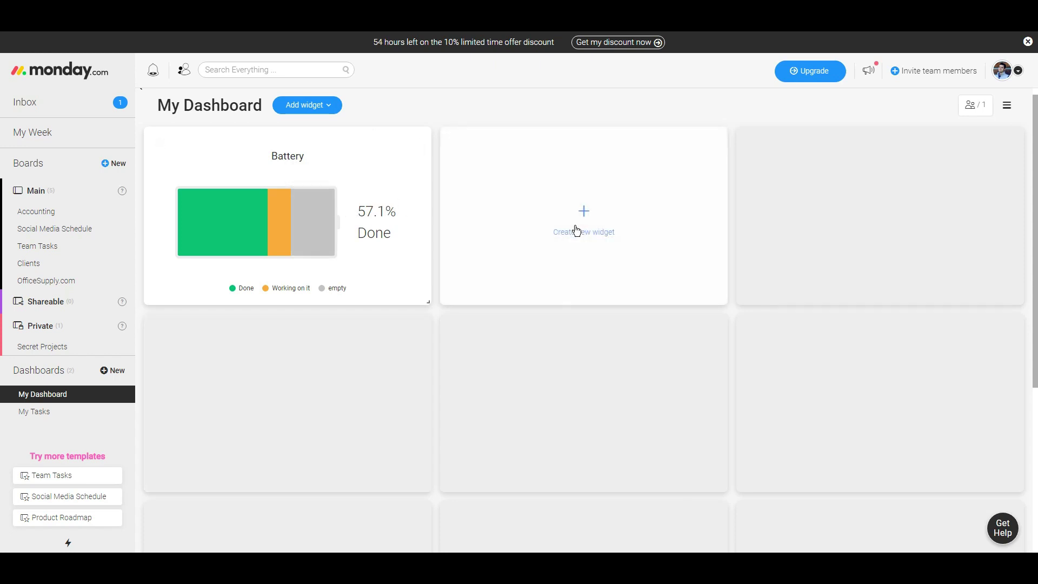
left_click(576, 230)
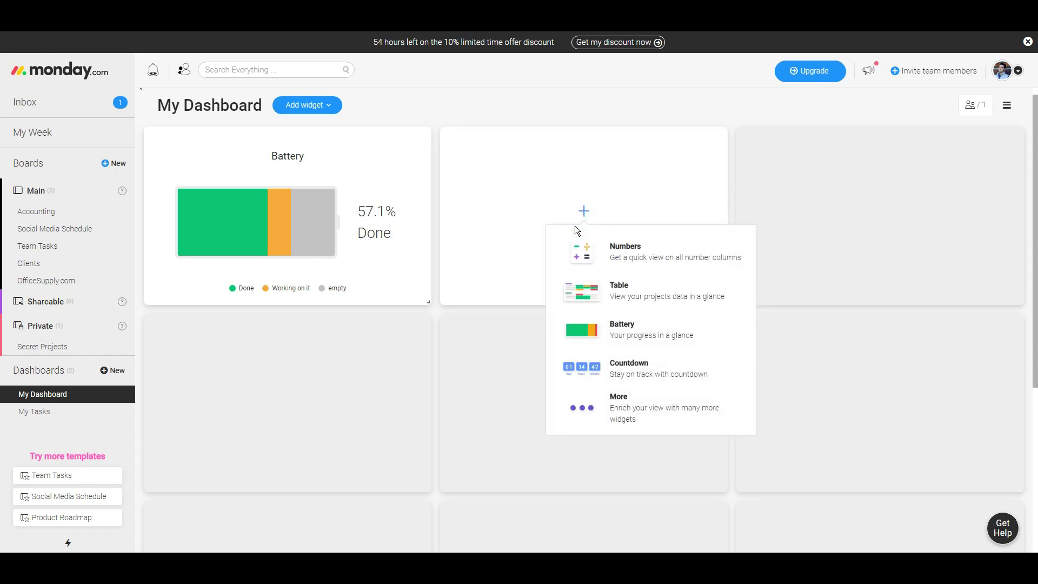
left_click(639, 250)
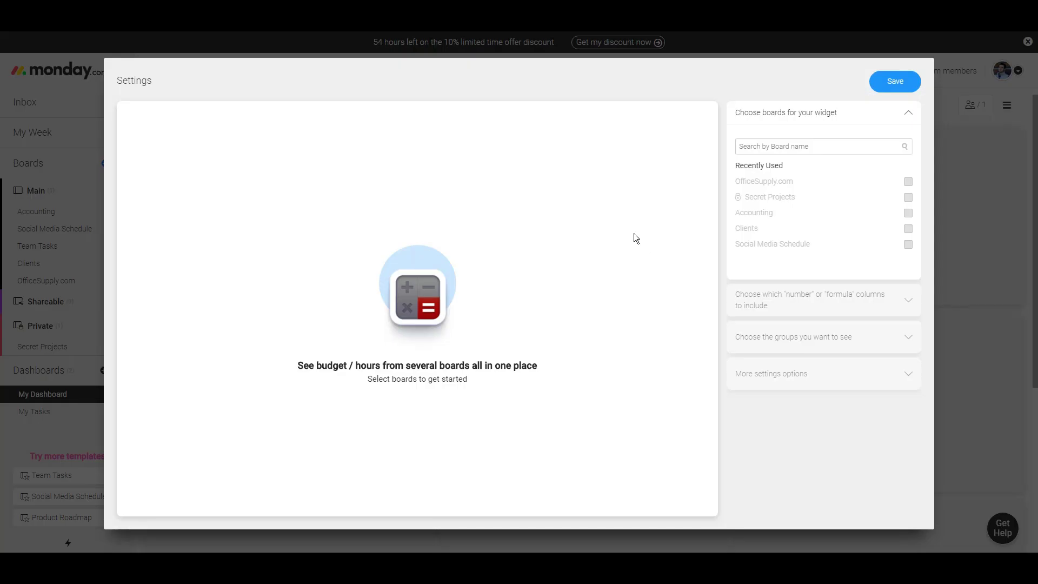
left_click(906, 182)
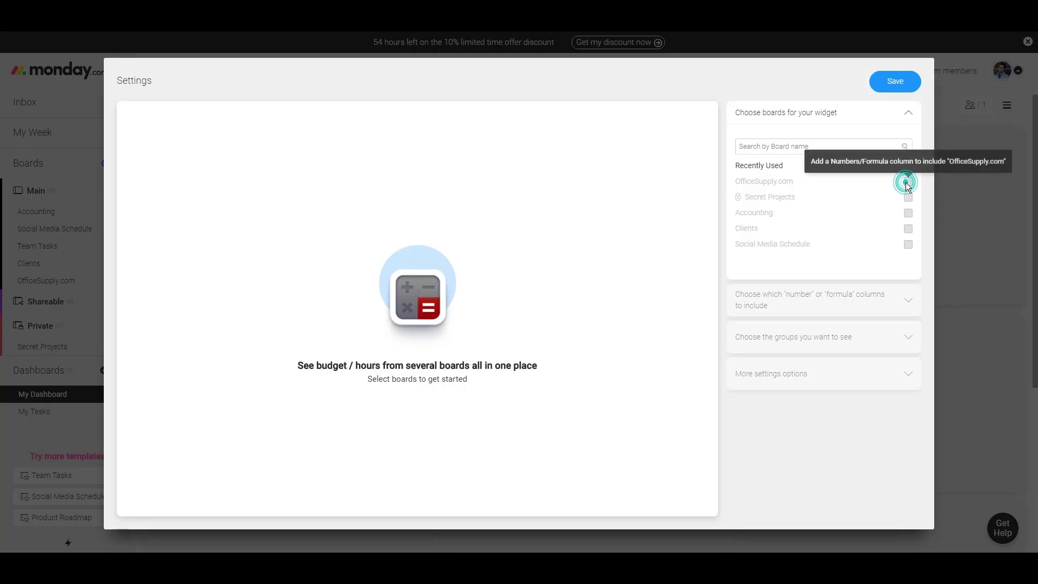
left_click(818, 151)
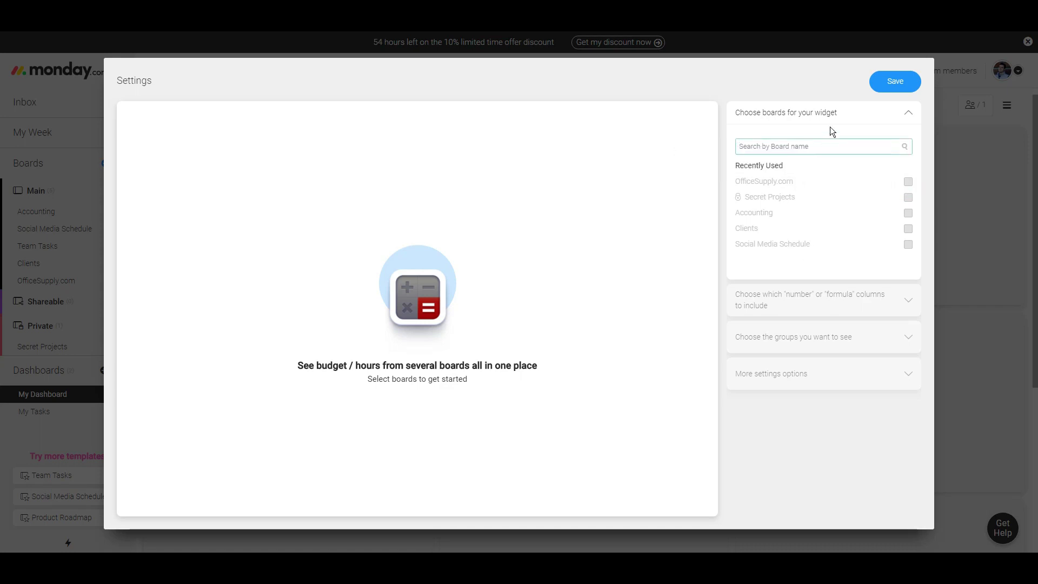
left_click(913, 86)
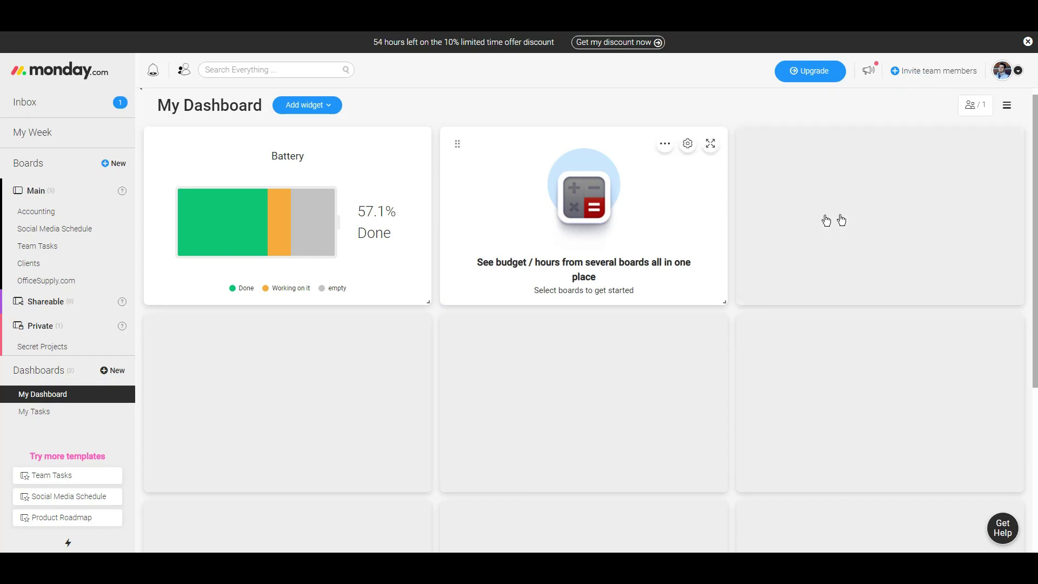
Add a Countdown widget in the third slot with Months shown, targeting Feb 9, 2019, and save it.
left_click(886, 225)
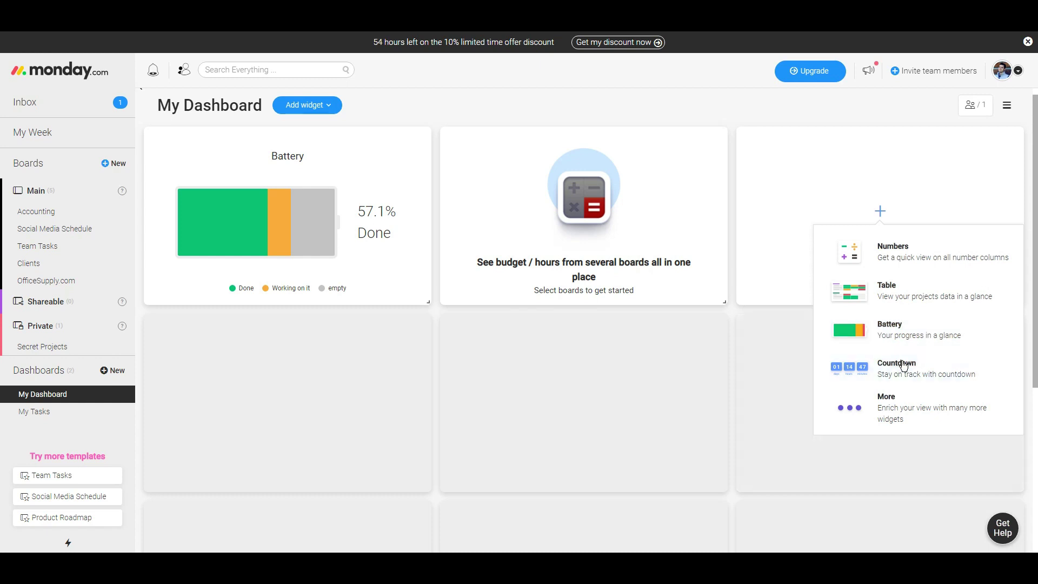
left_click(890, 372)
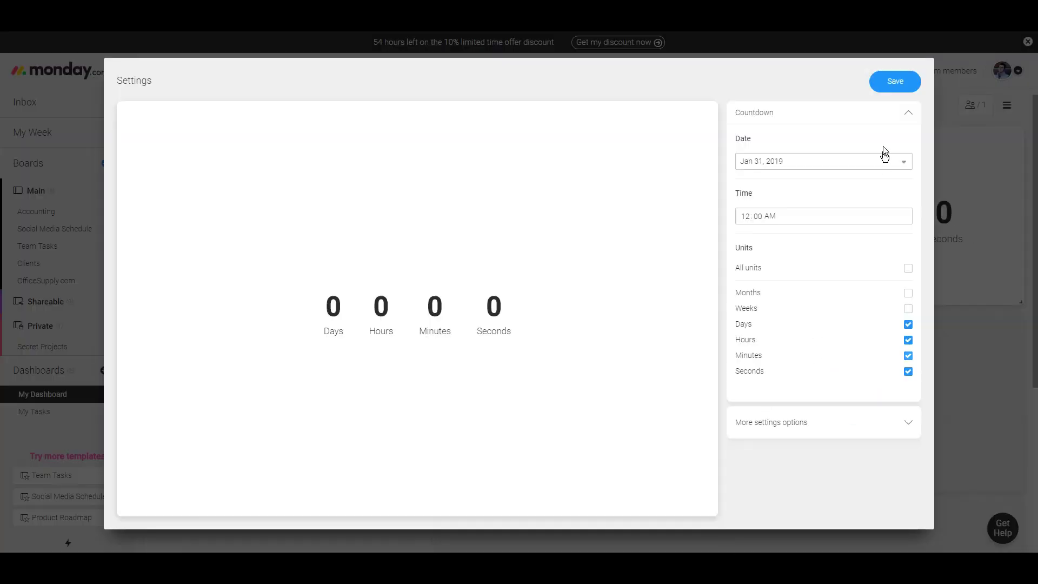
left_click(907, 294)
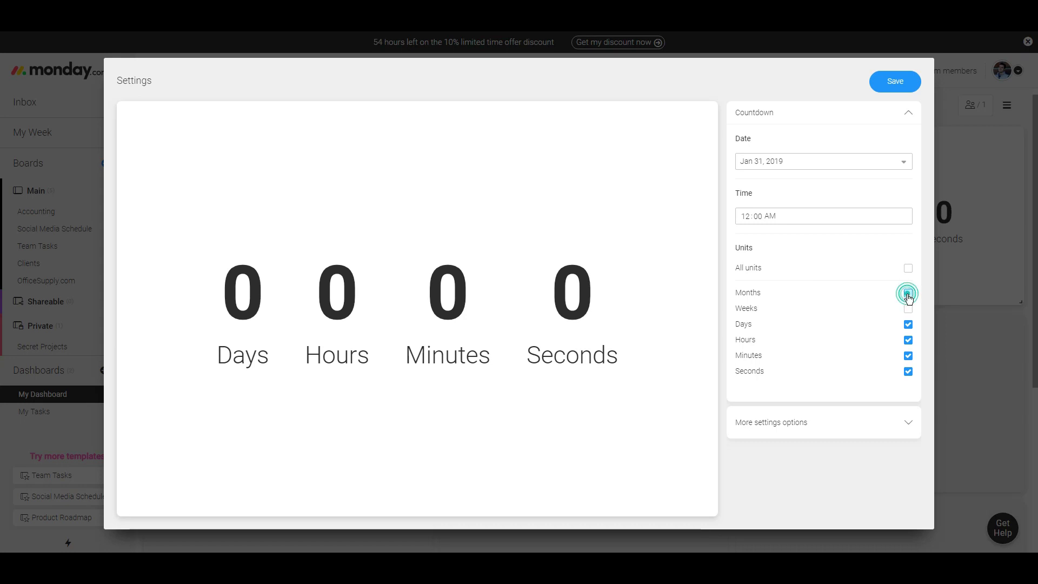
left_click(798, 162)
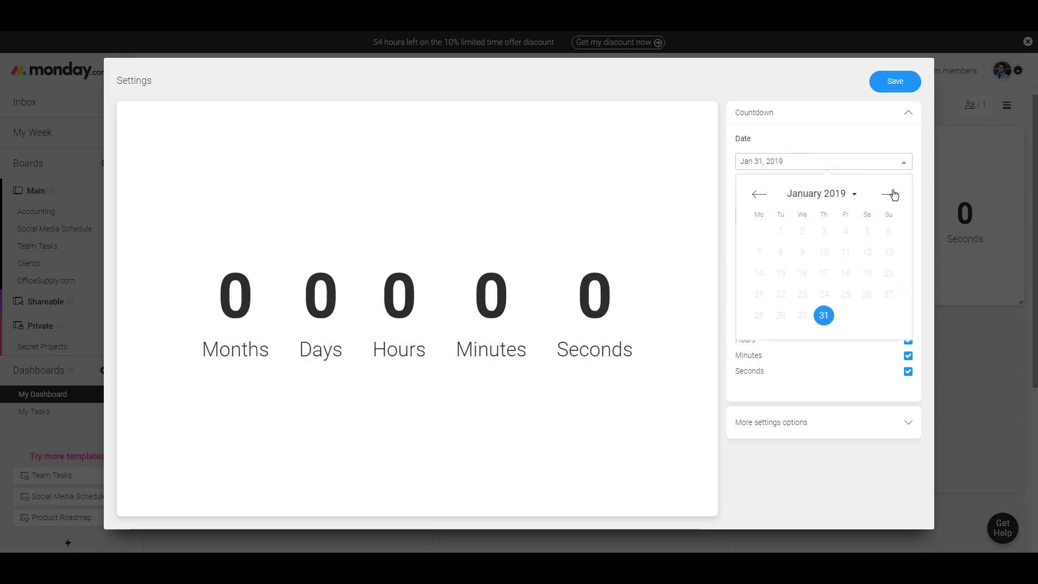
left_click(889, 194)
left_click(866, 252)
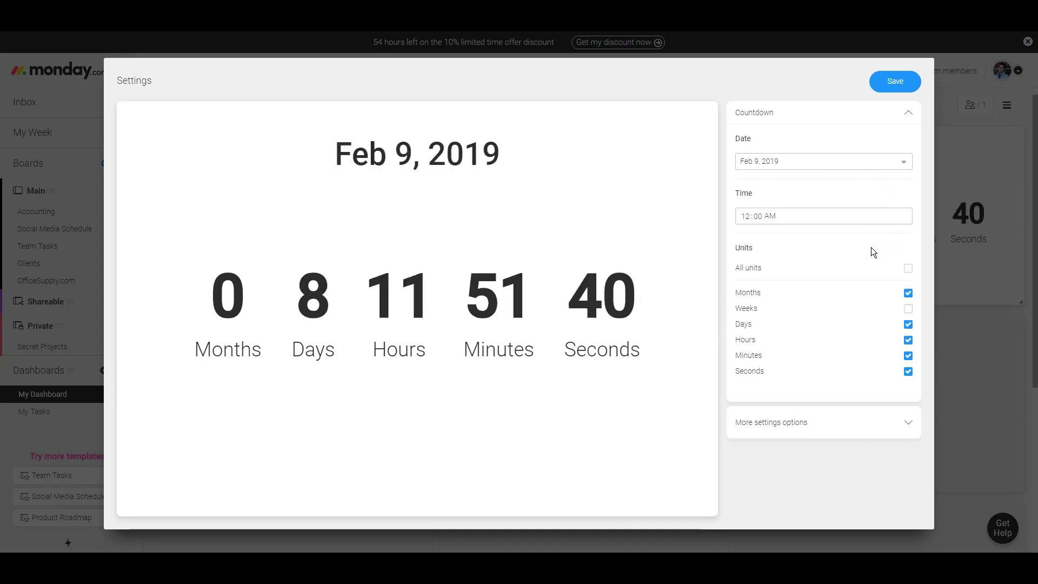
left_click(899, 86)
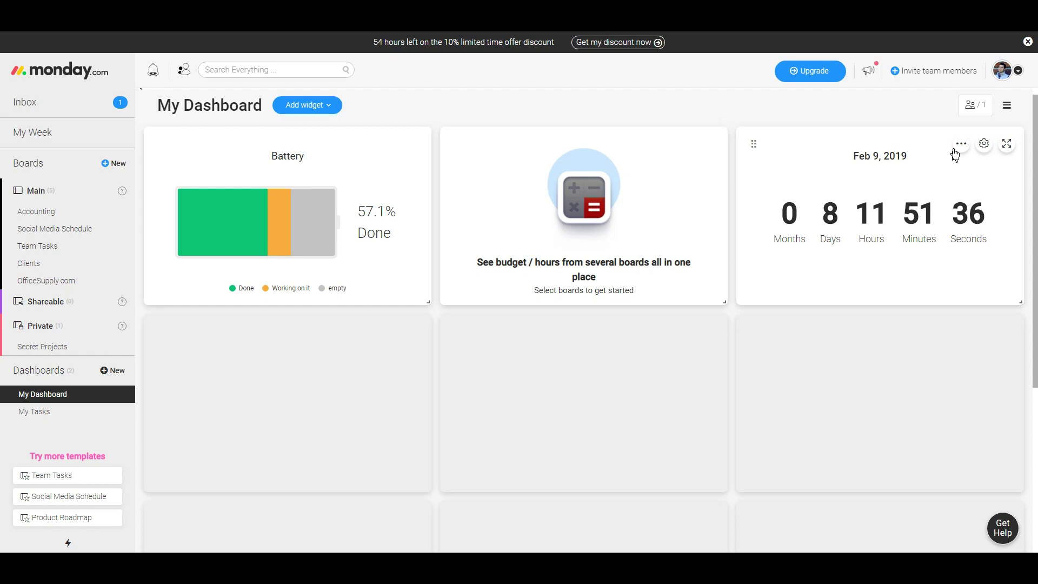
Reopen the countdown widget's settings from its gear menu and save them again.
left_click(955, 143)
left_click(911, 142)
left_click(983, 144)
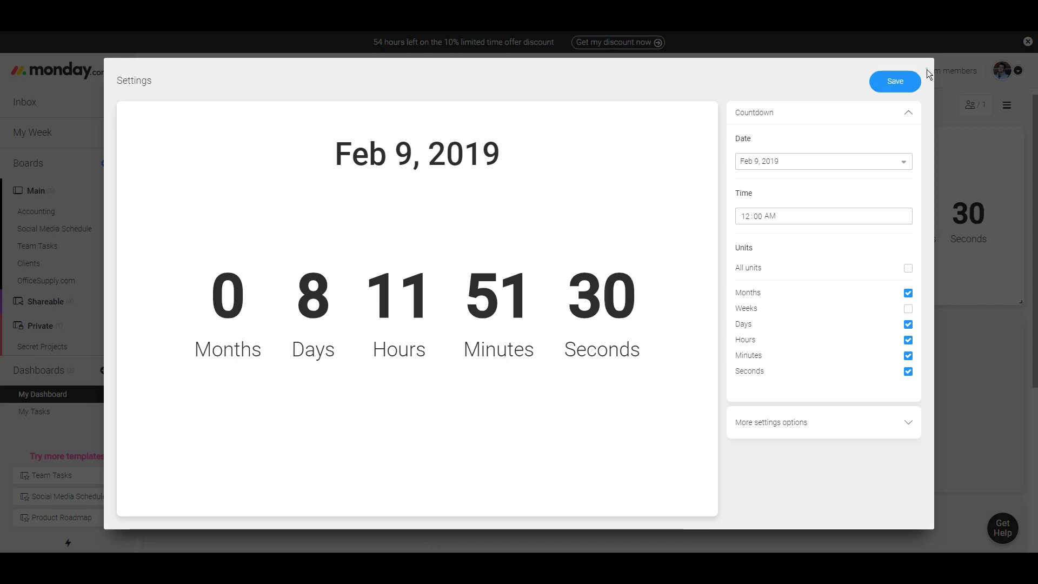
left_click(896, 83)
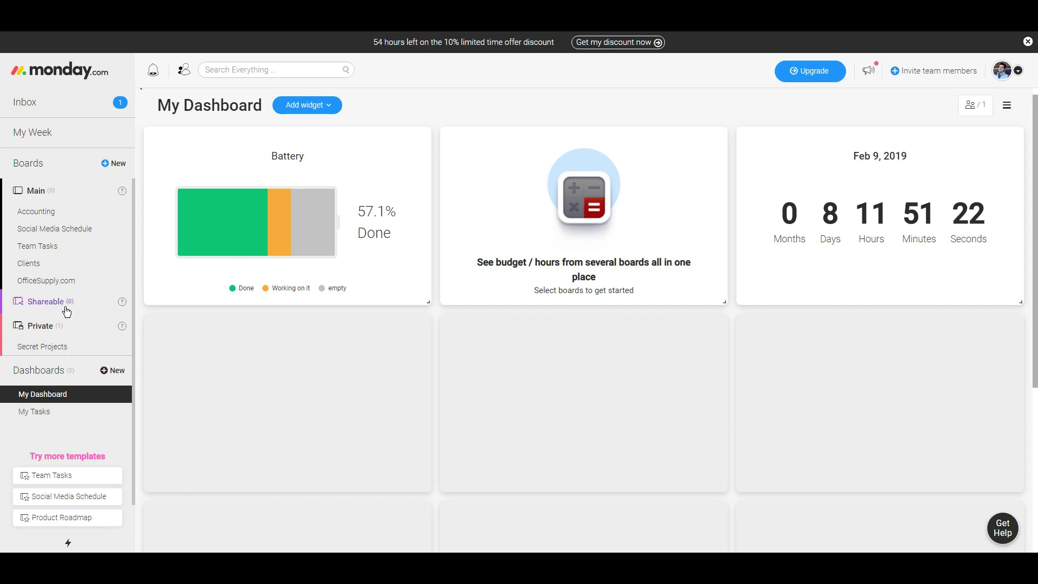
Review the Secret Projects board, then switch to the My Week view for Jan 28 – Feb 3.
left_click(47, 350)
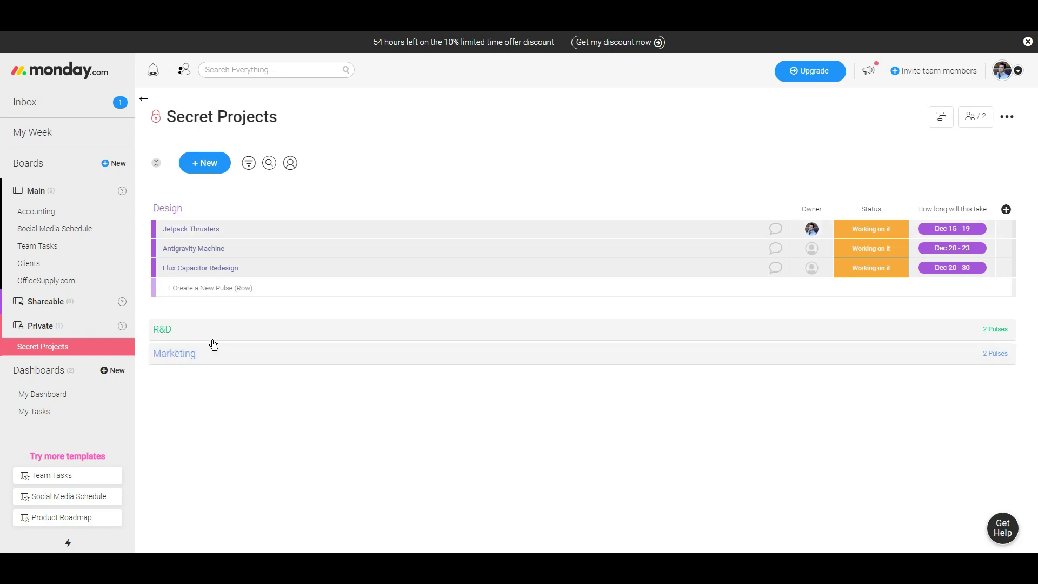
left_click(68, 144)
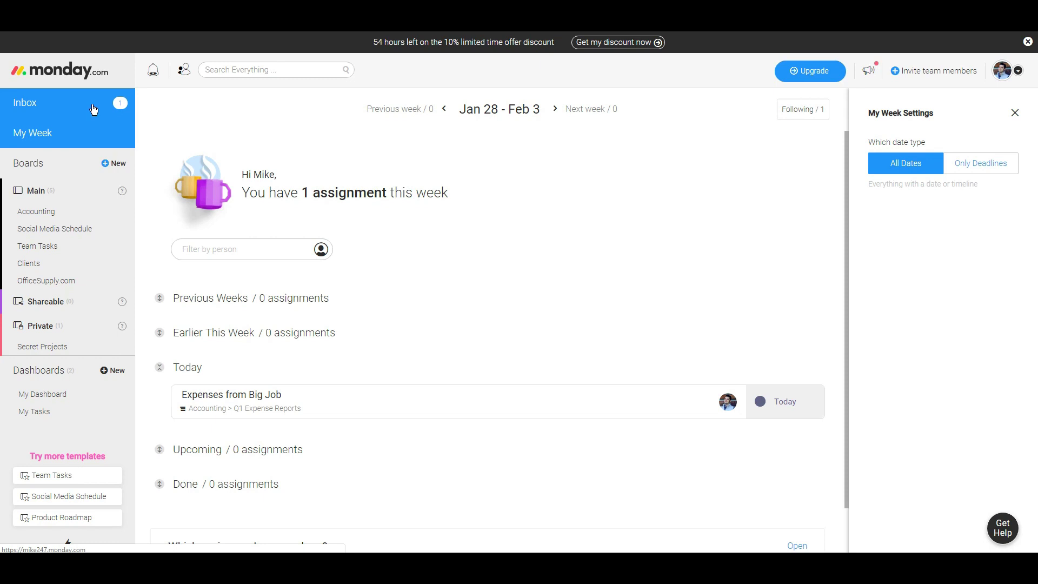
Show the Inbox with the welcome update and the Complete Your Profile checklist.
left_click(93, 109)
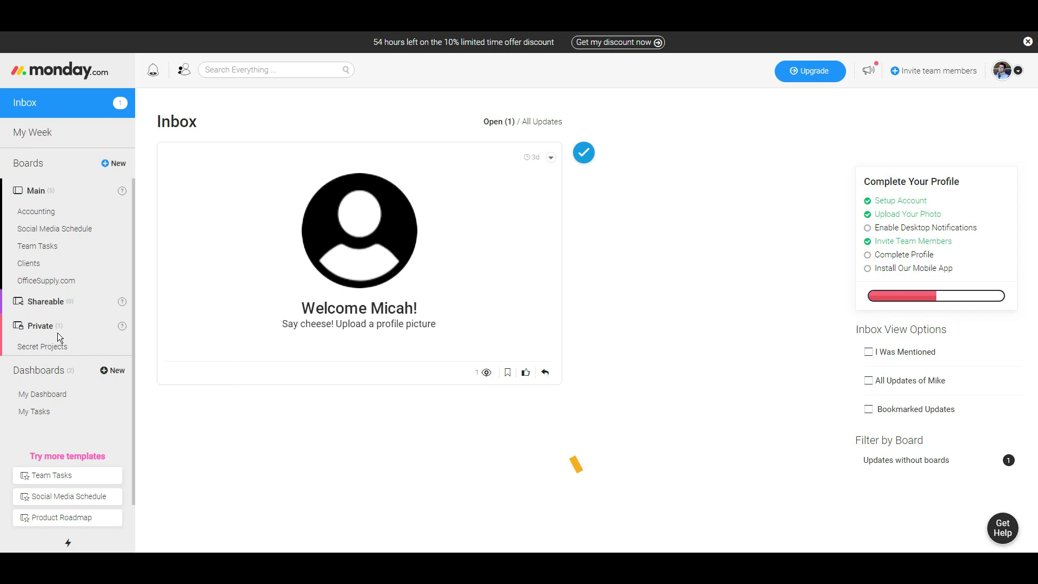
Browse the Social Media Schedule, Accounting and Clients boards in turn.
left_click(54, 233)
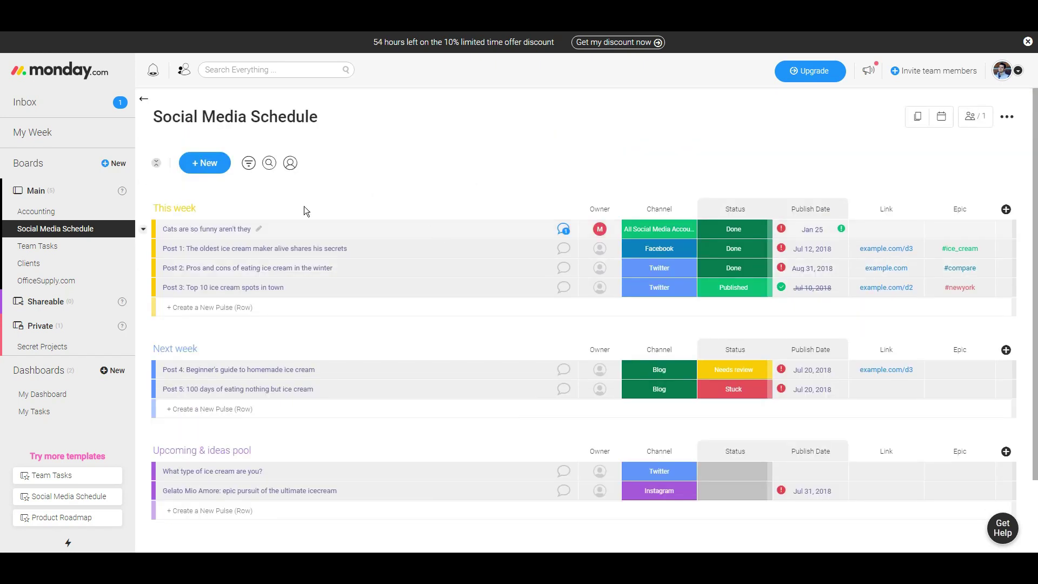
left_click(33, 212)
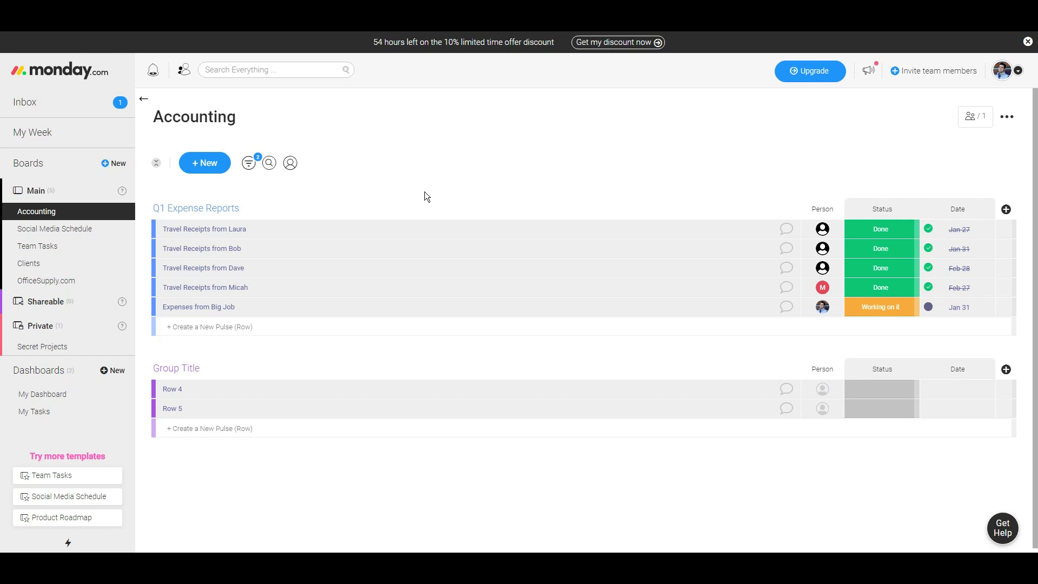
left_click(39, 267)
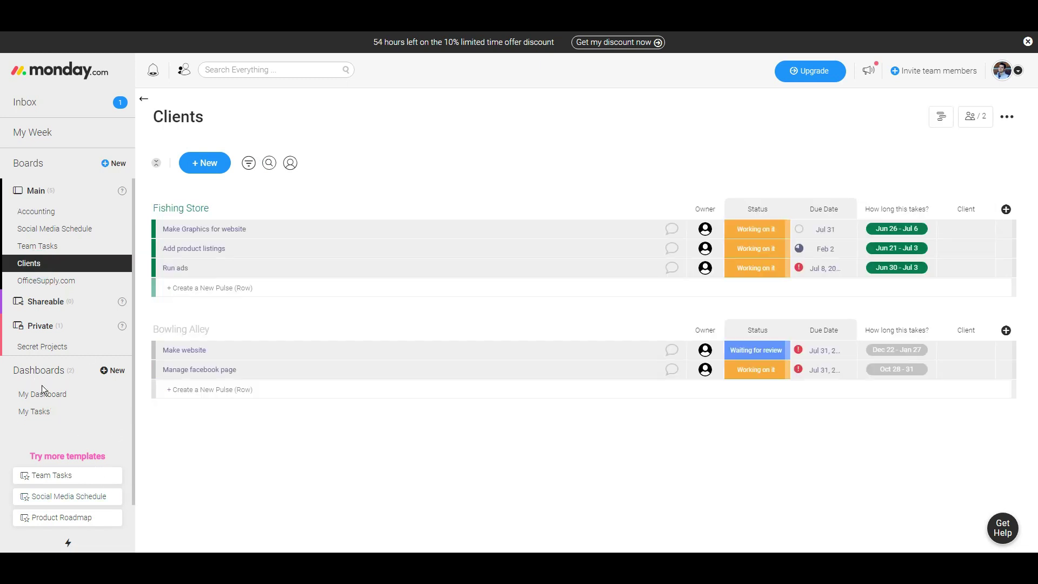
Go from My Dashboard to the My Tasks dashboard and dismiss its help popup.
left_click(47, 398)
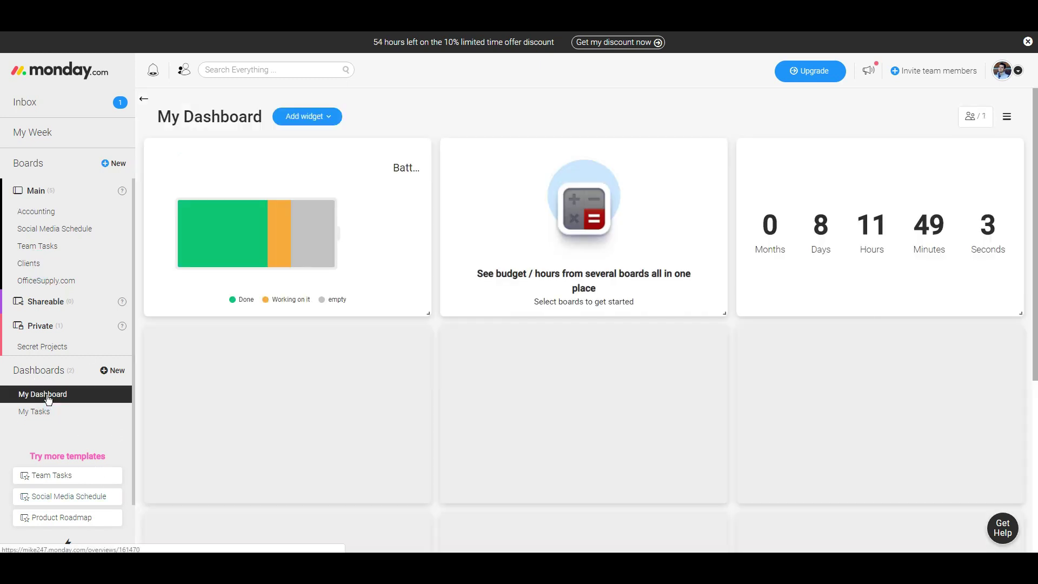
left_click(47, 412)
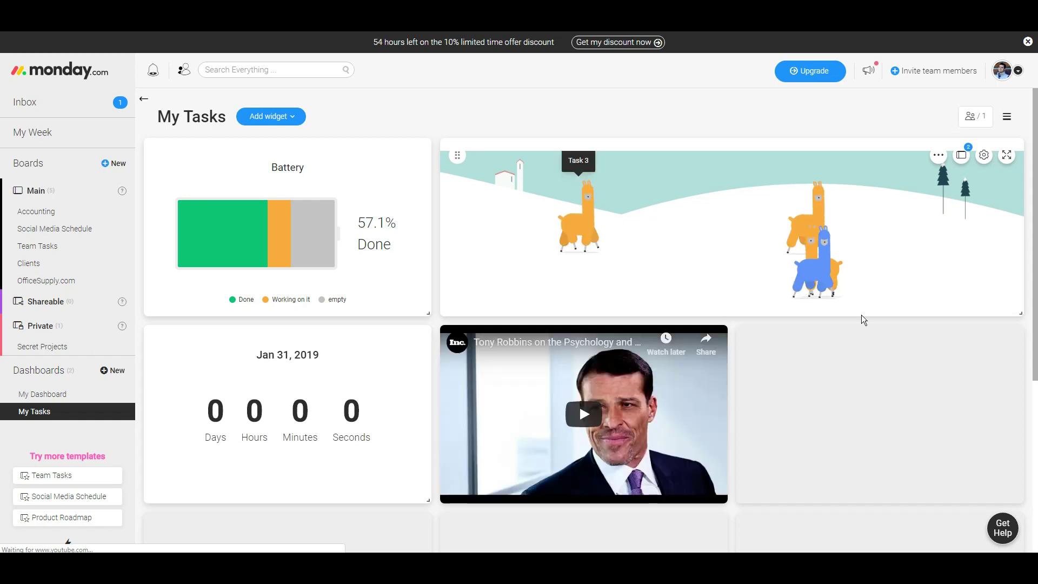
scroll(882, 421, "down", 5)
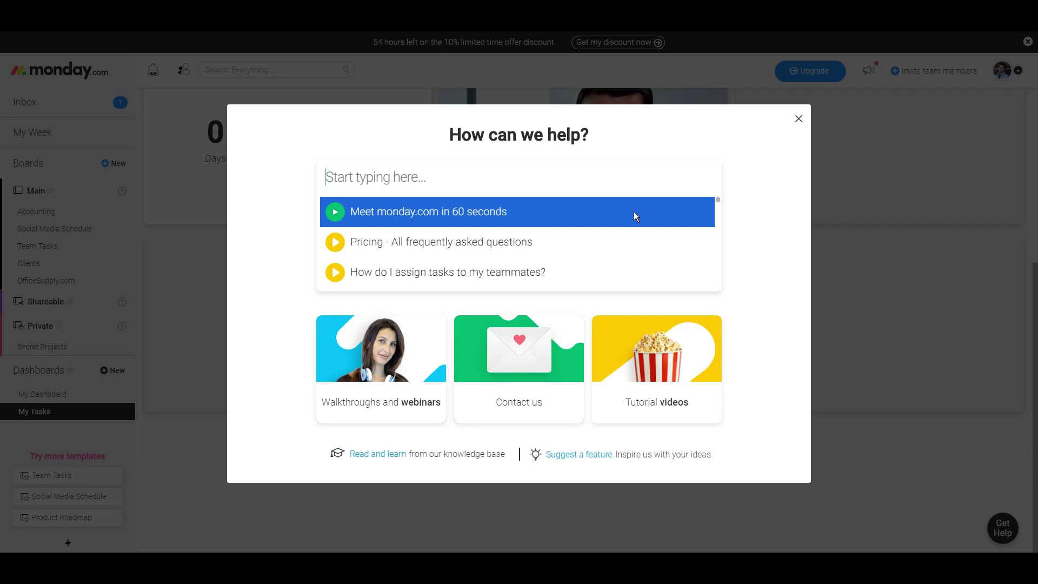
left_click(801, 117)
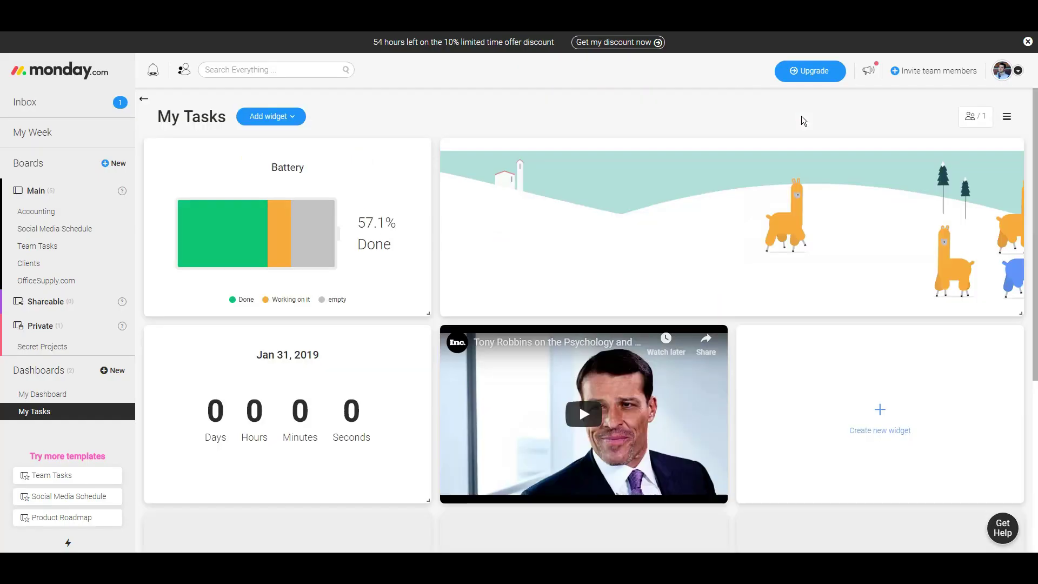